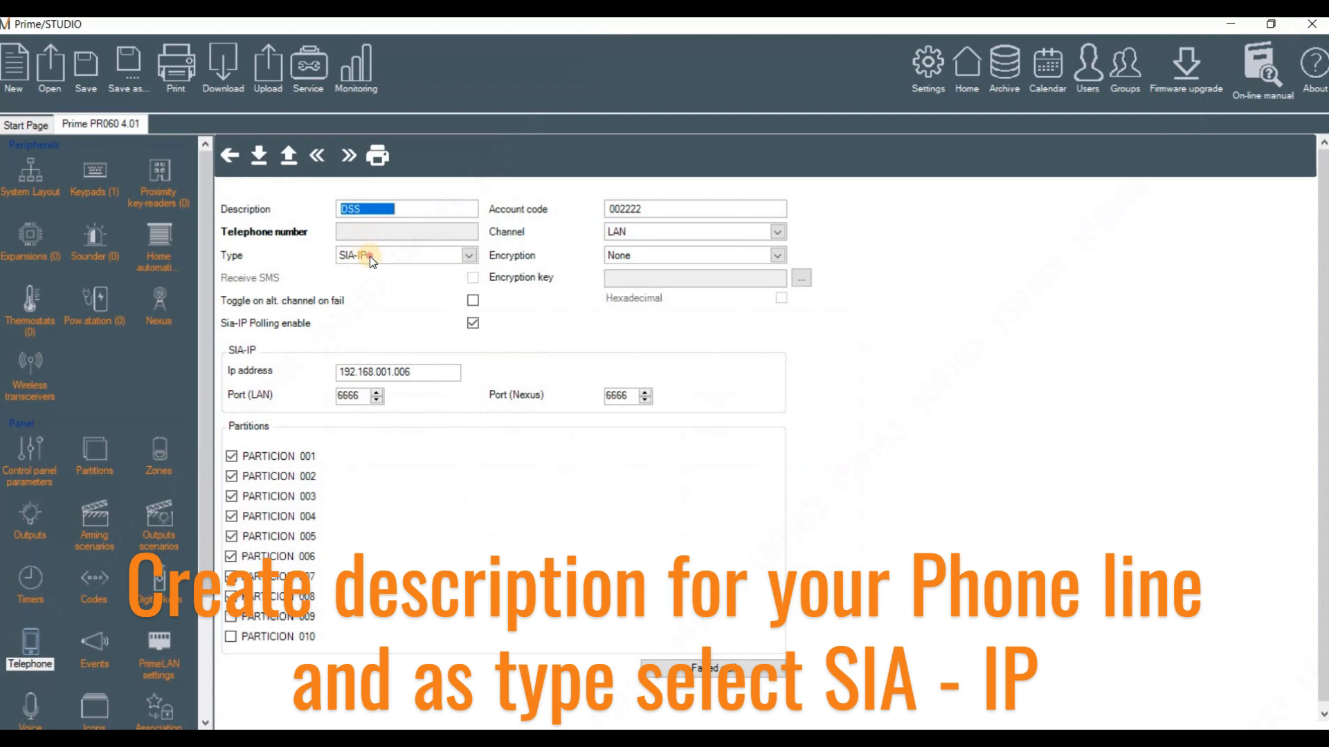
# - Review the DSS phone line's type, account code, encryption options and SIA-IP server address
pyautogui.click(370, 256)
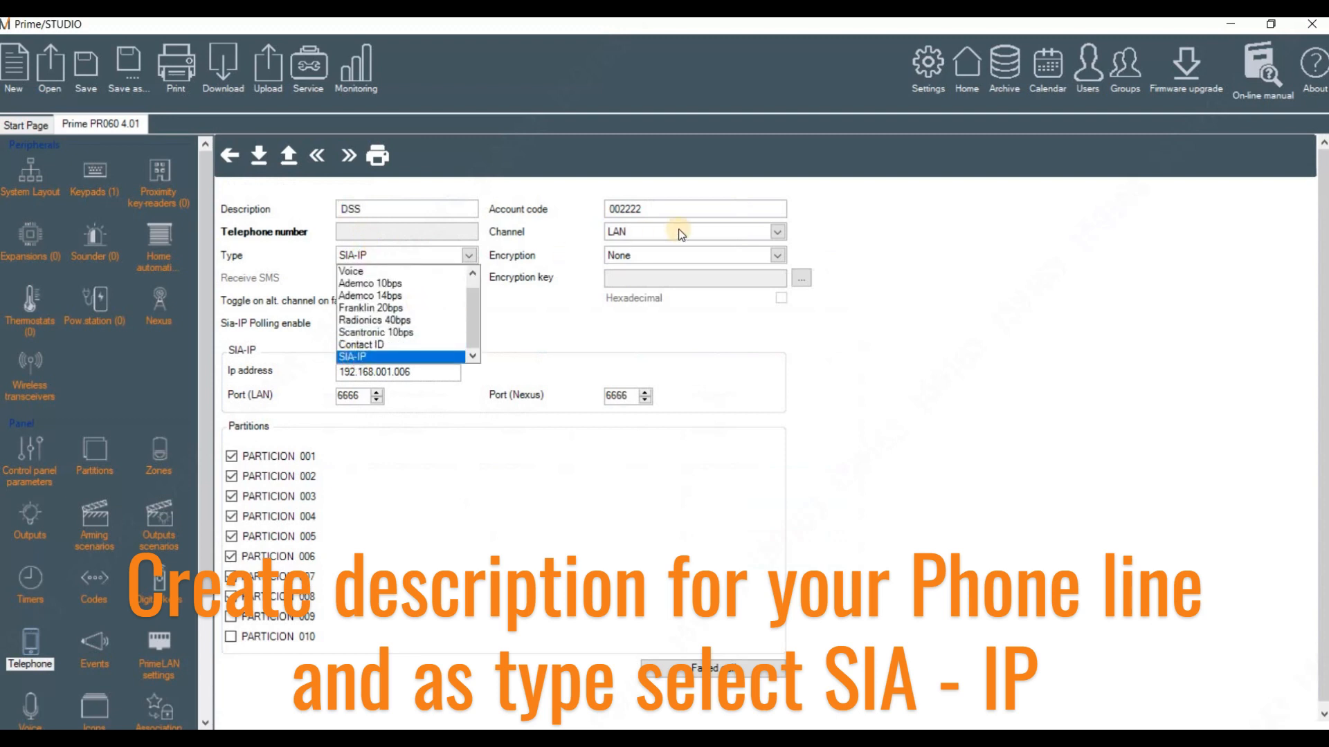
pyautogui.doubleClick(656, 209)
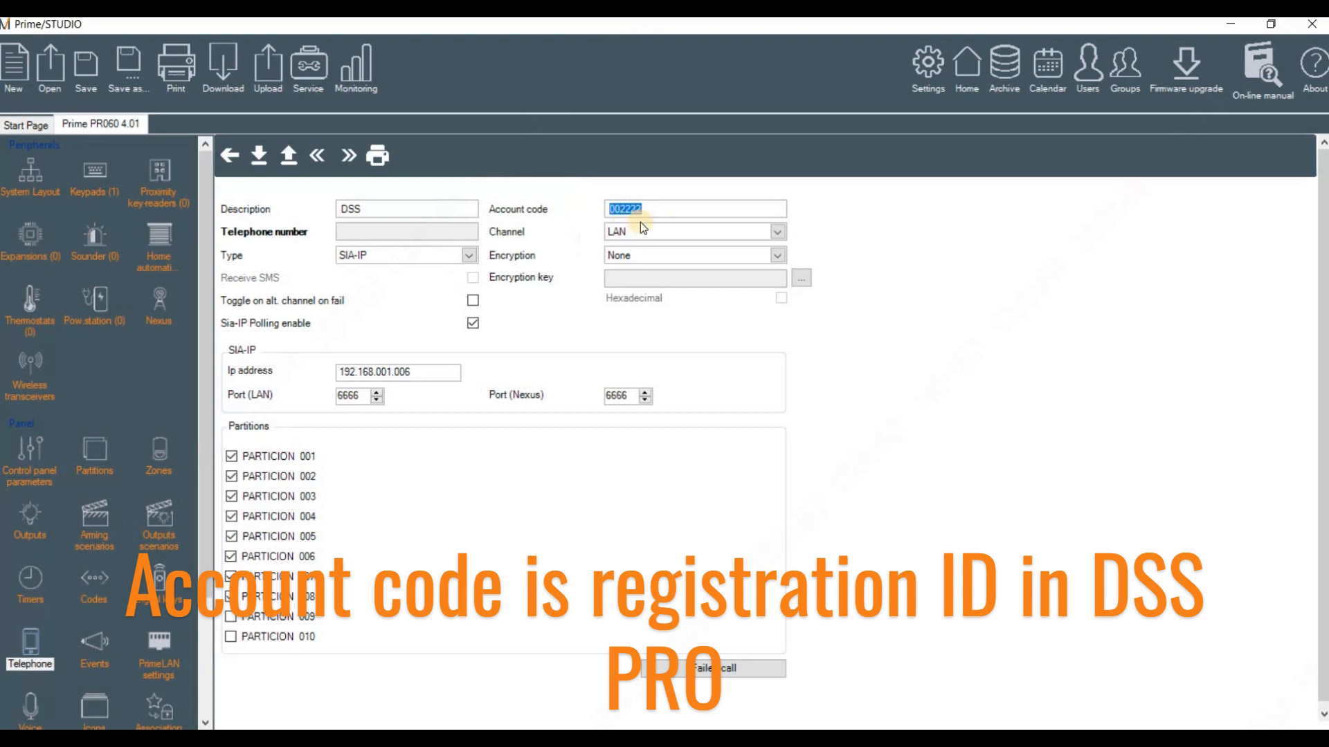
pyautogui.click(629, 257)
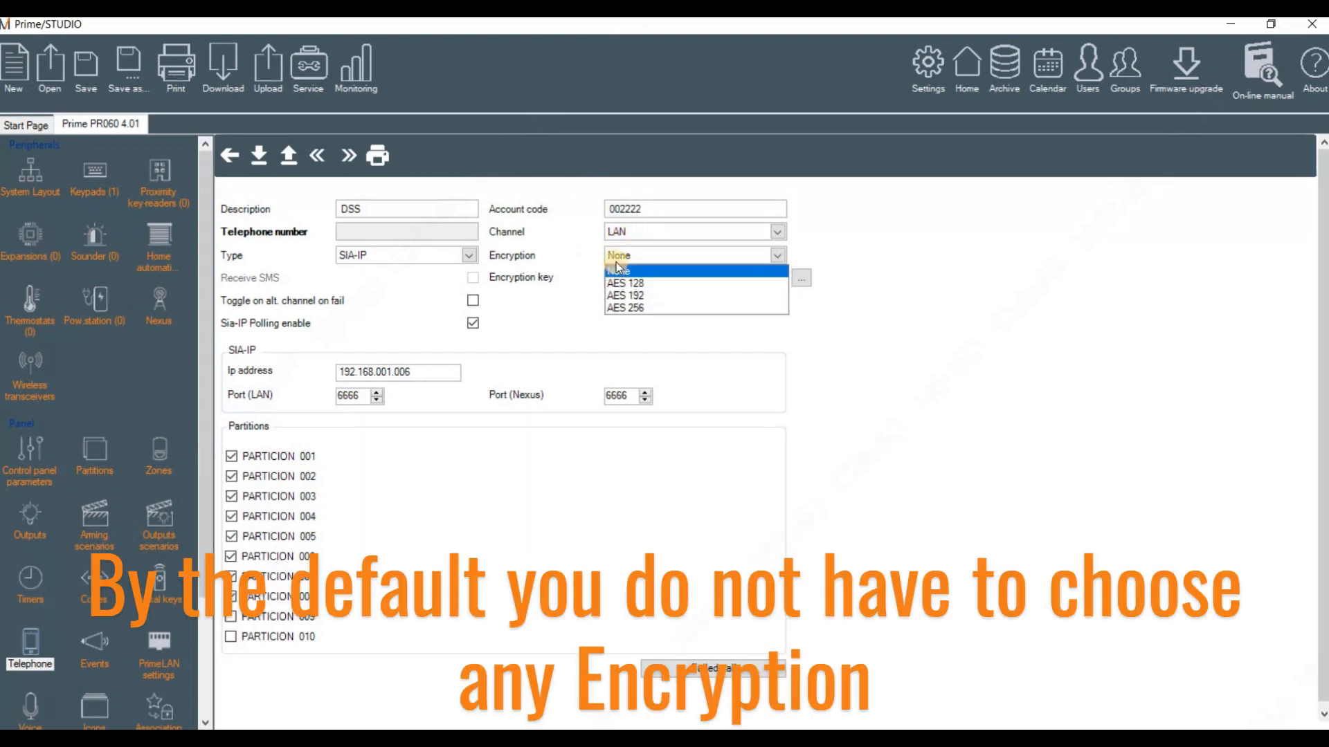
pyautogui.click(618, 272)
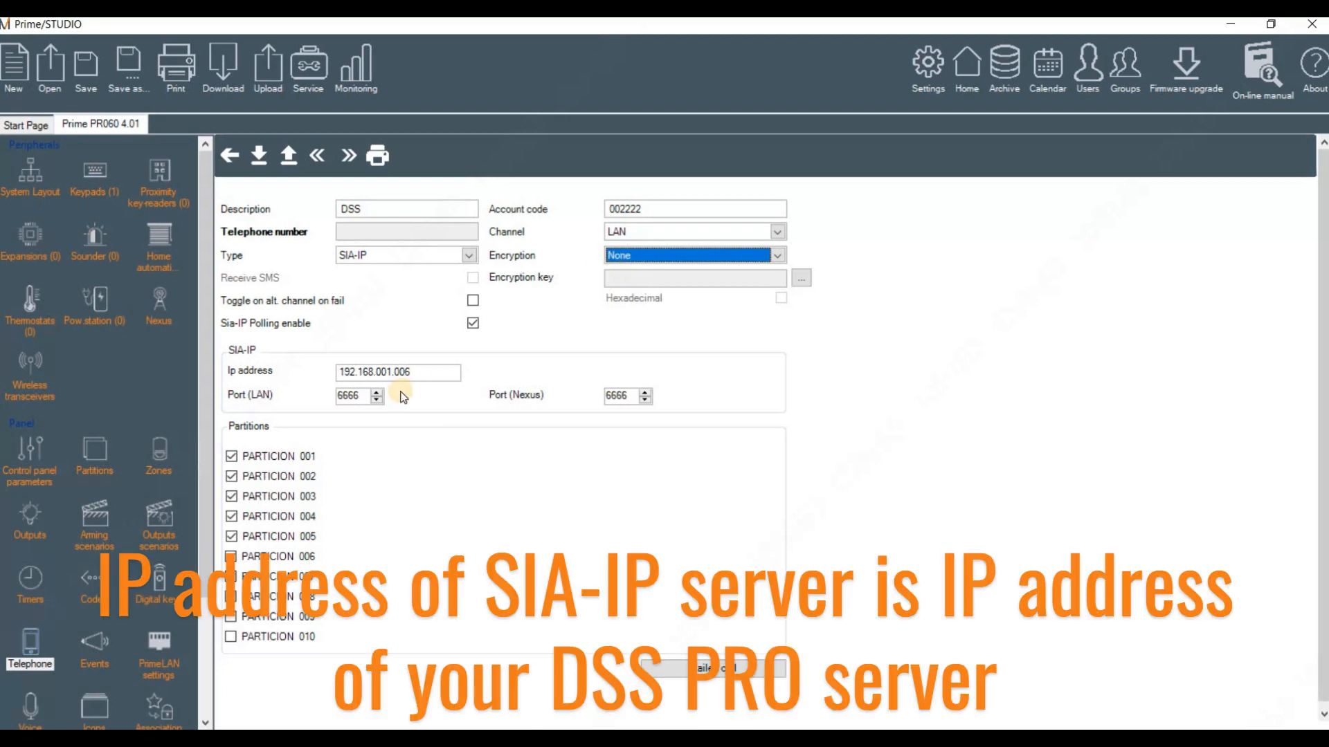
pyautogui.moveTo(338, 371); pyautogui.dragTo(426, 401)
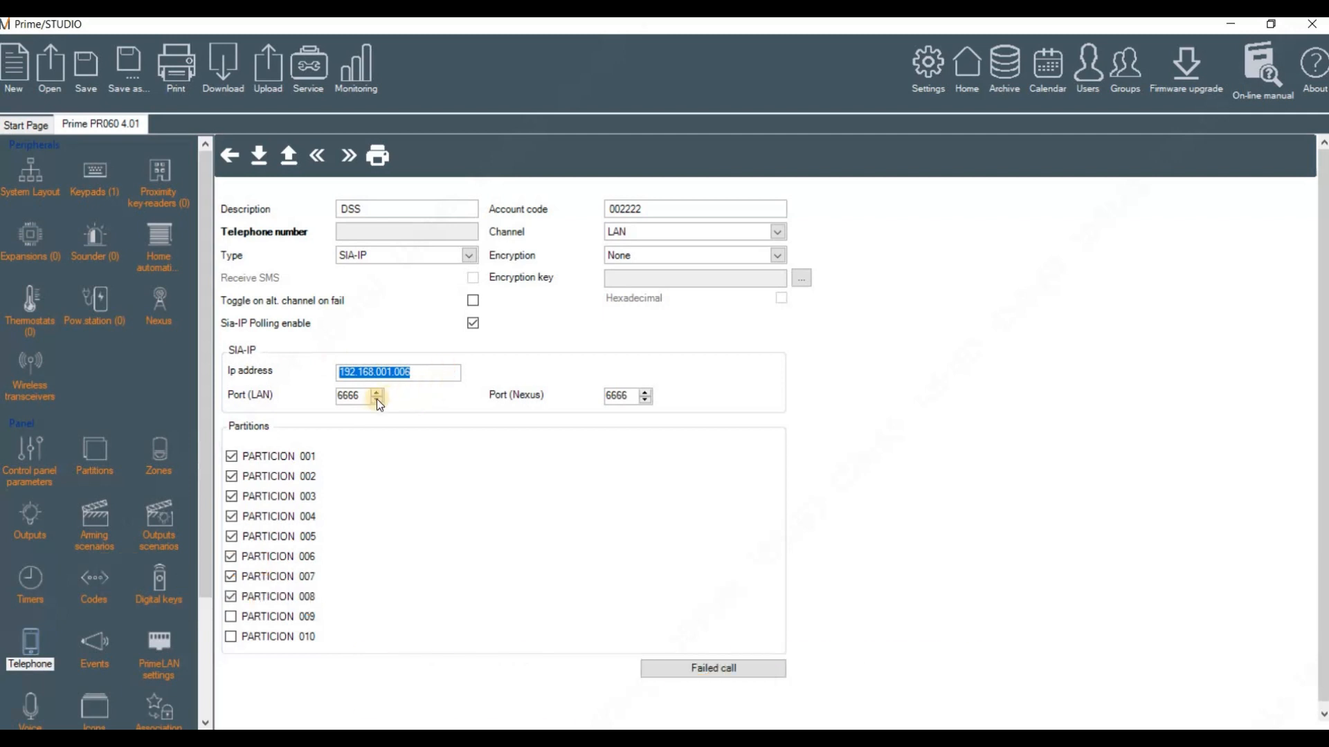
pyautogui.click(416, 374)
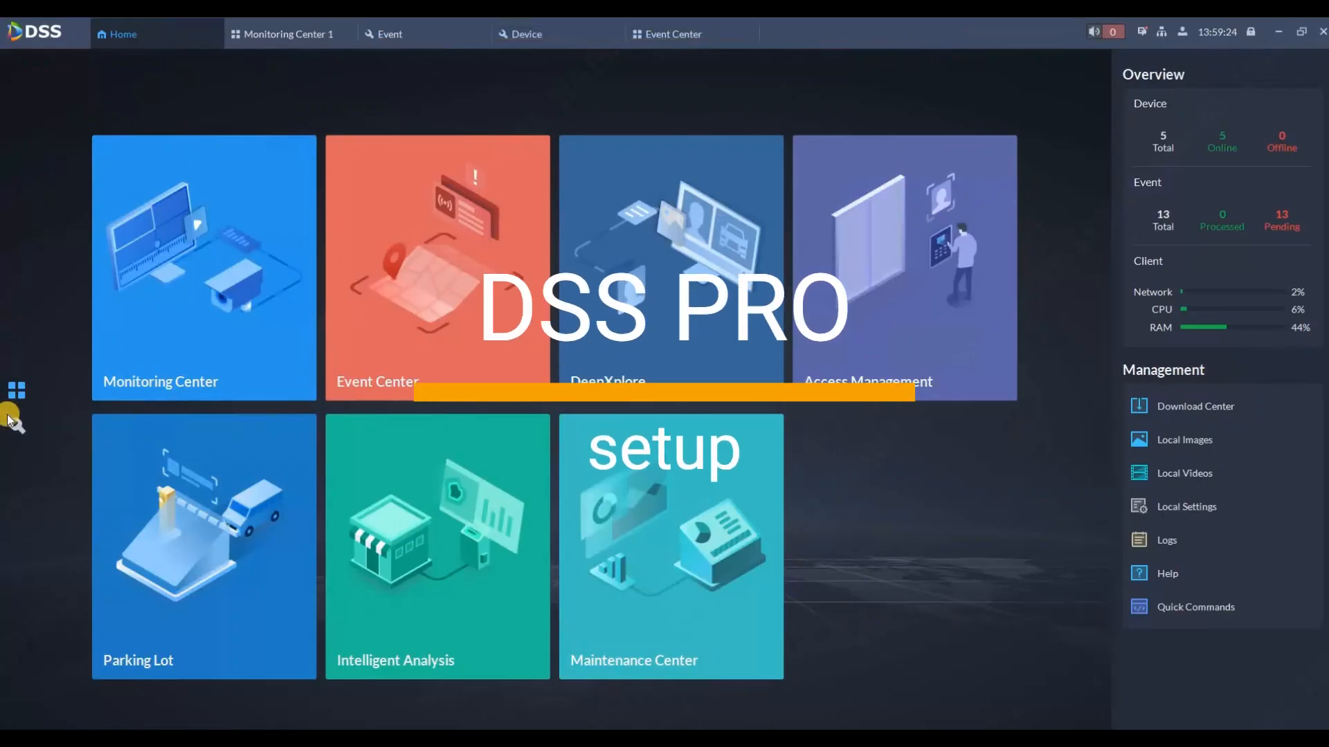
# - Switch to DSS and start adding a device with add mode Auto Registration and access protocol SIA(DCS)
pyautogui.click(21, 428)
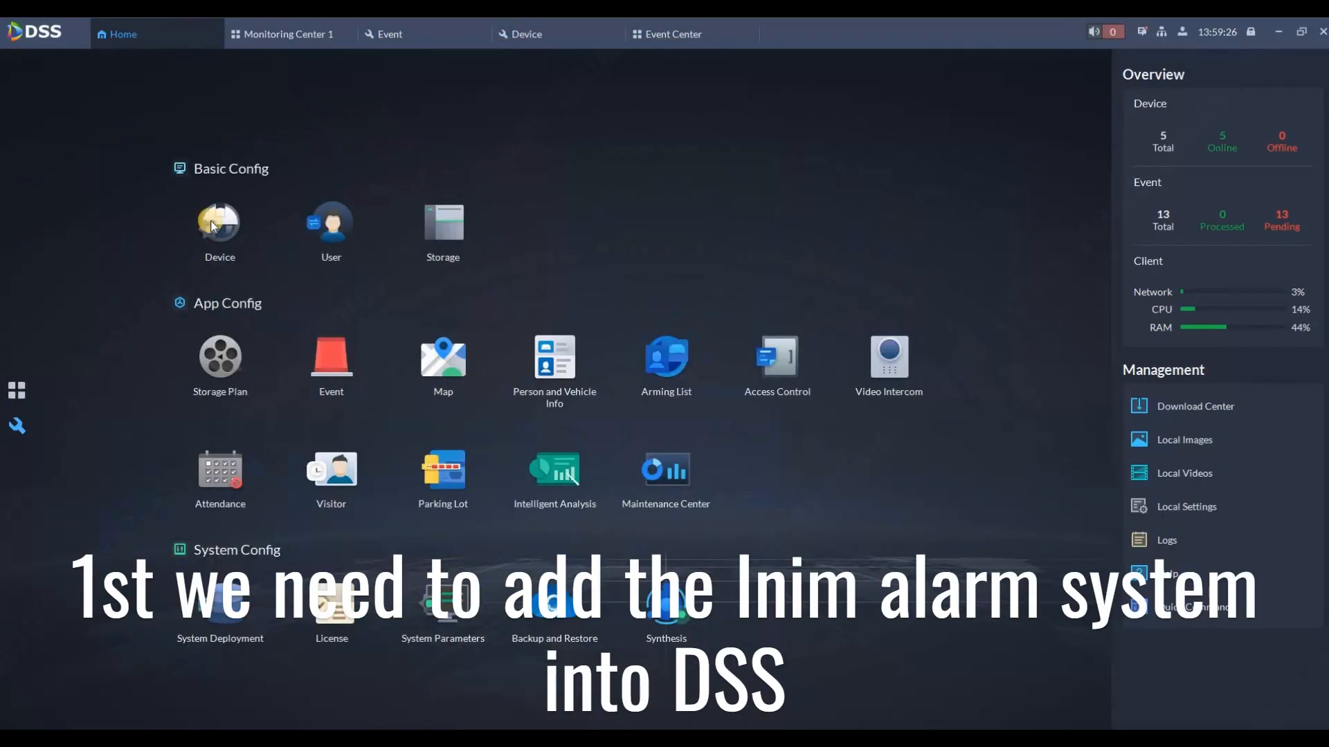
pyautogui.click(212, 227)
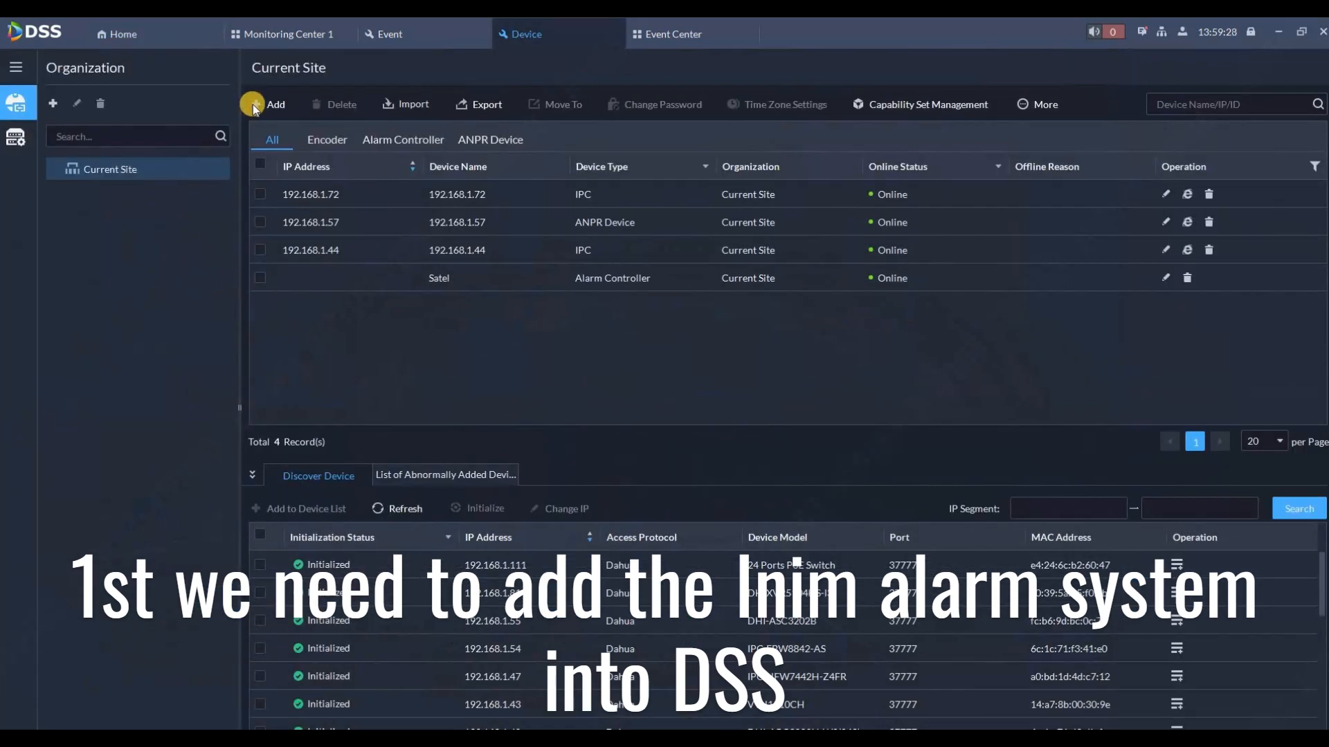
pyautogui.click(255, 105)
pyautogui.click(182, 195)
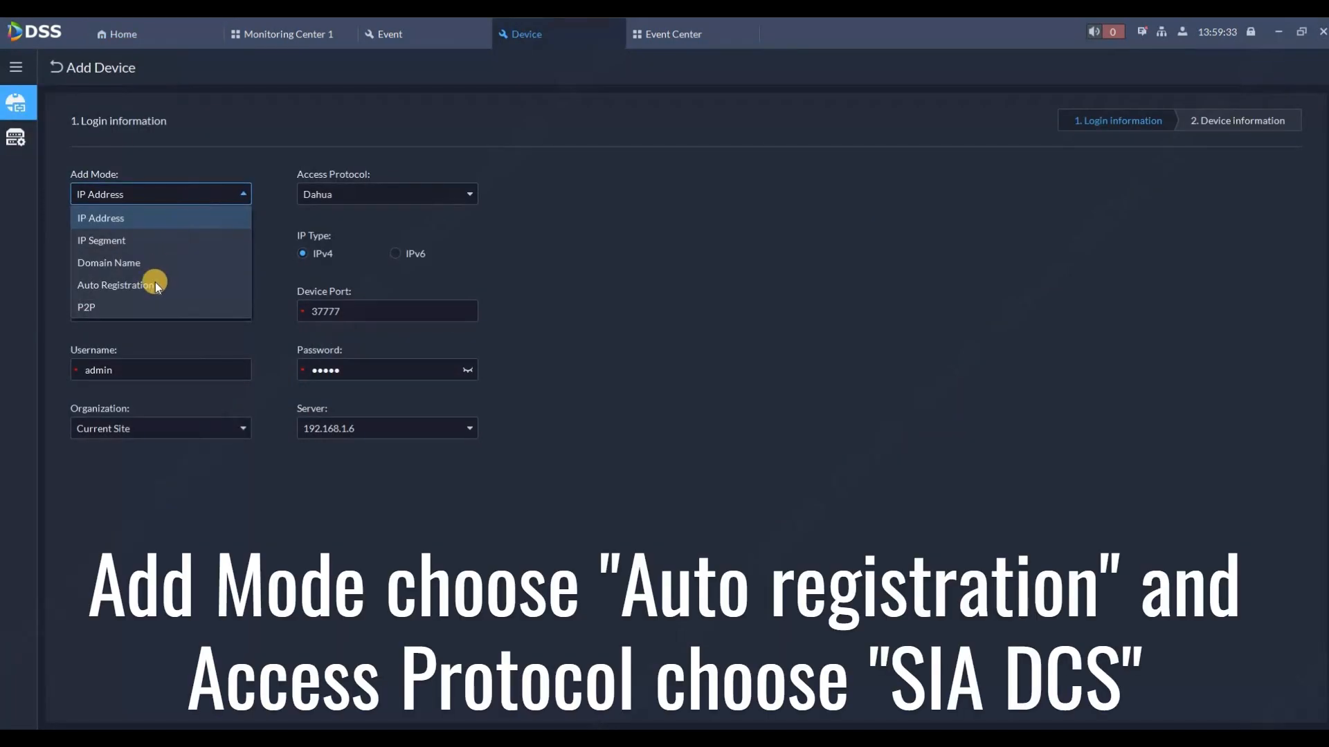
pyautogui.click(155, 284)
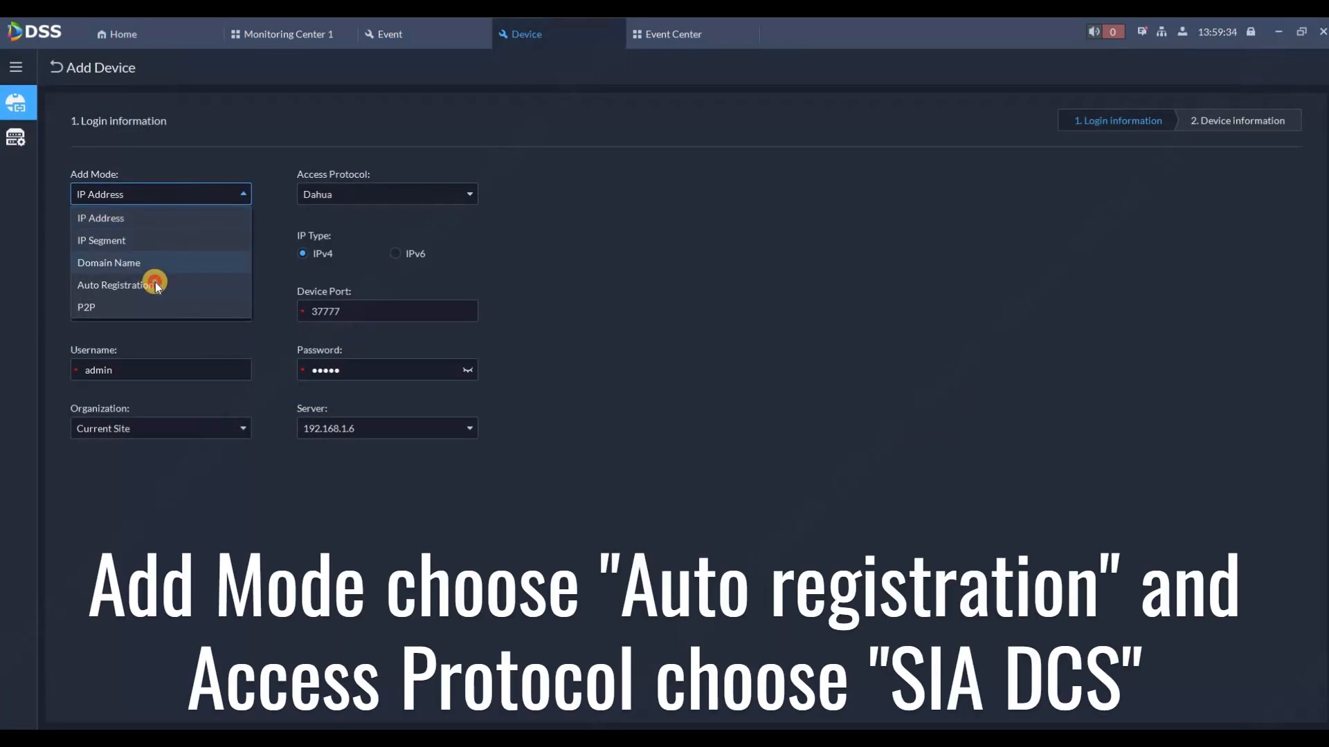
pyautogui.click(331, 195)
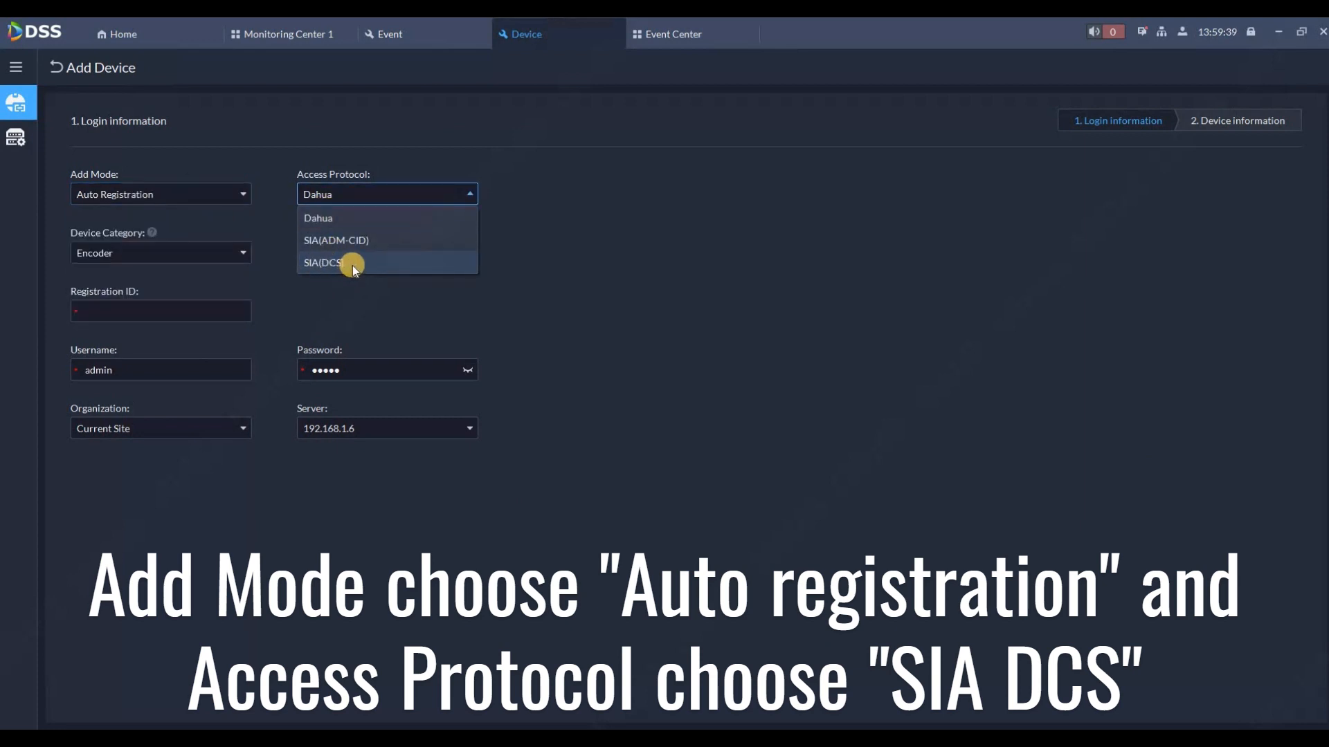
pyautogui.click(350, 263)
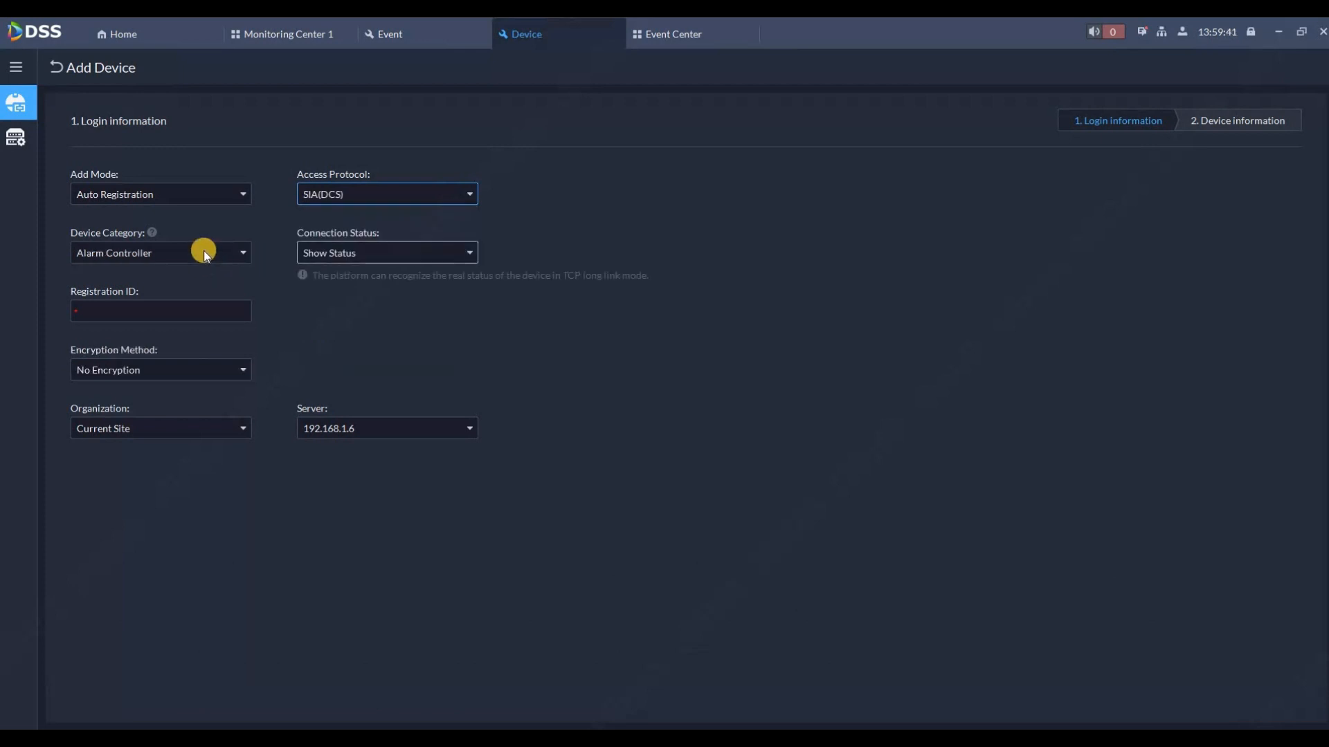
# - Set the connection status to Hide Status, enter the panel's account code as registration ID, and continue to the device information
pyautogui.click(322, 254)
pyautogui.click(169, 315)
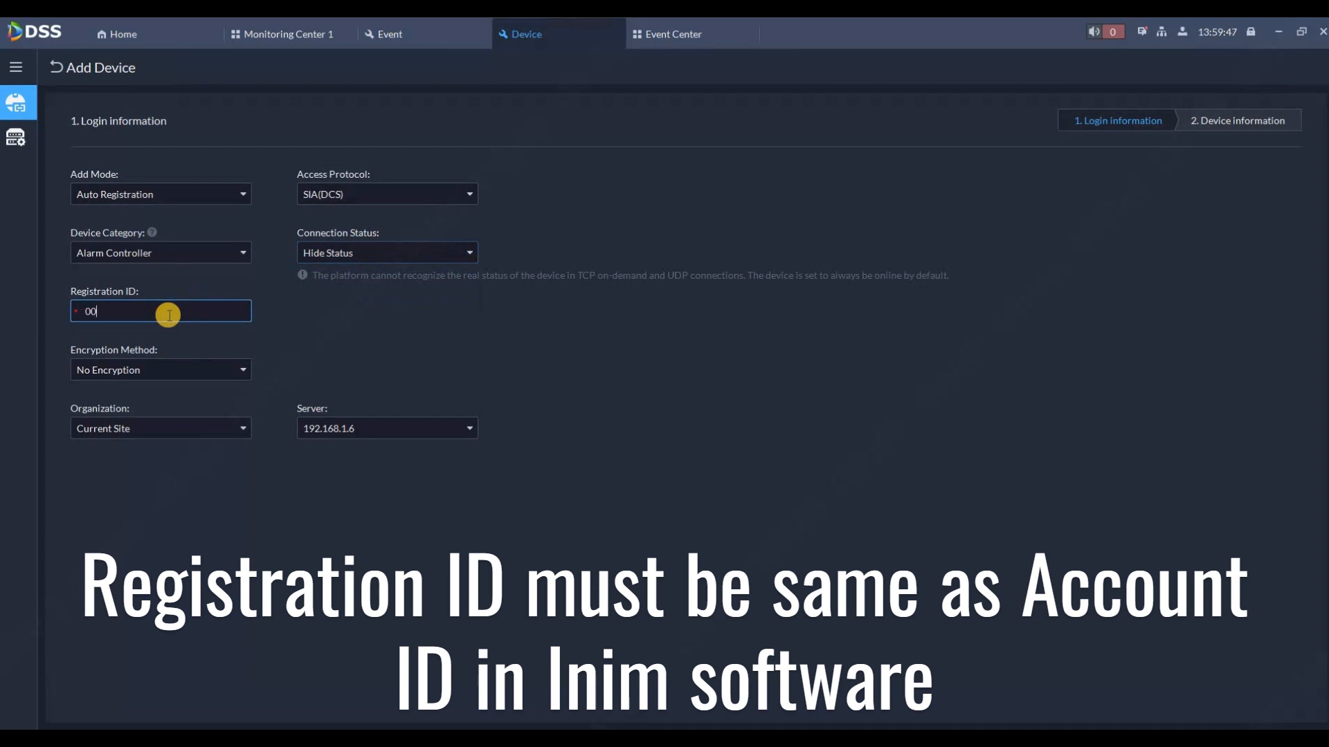
pyautogui.write('002222')
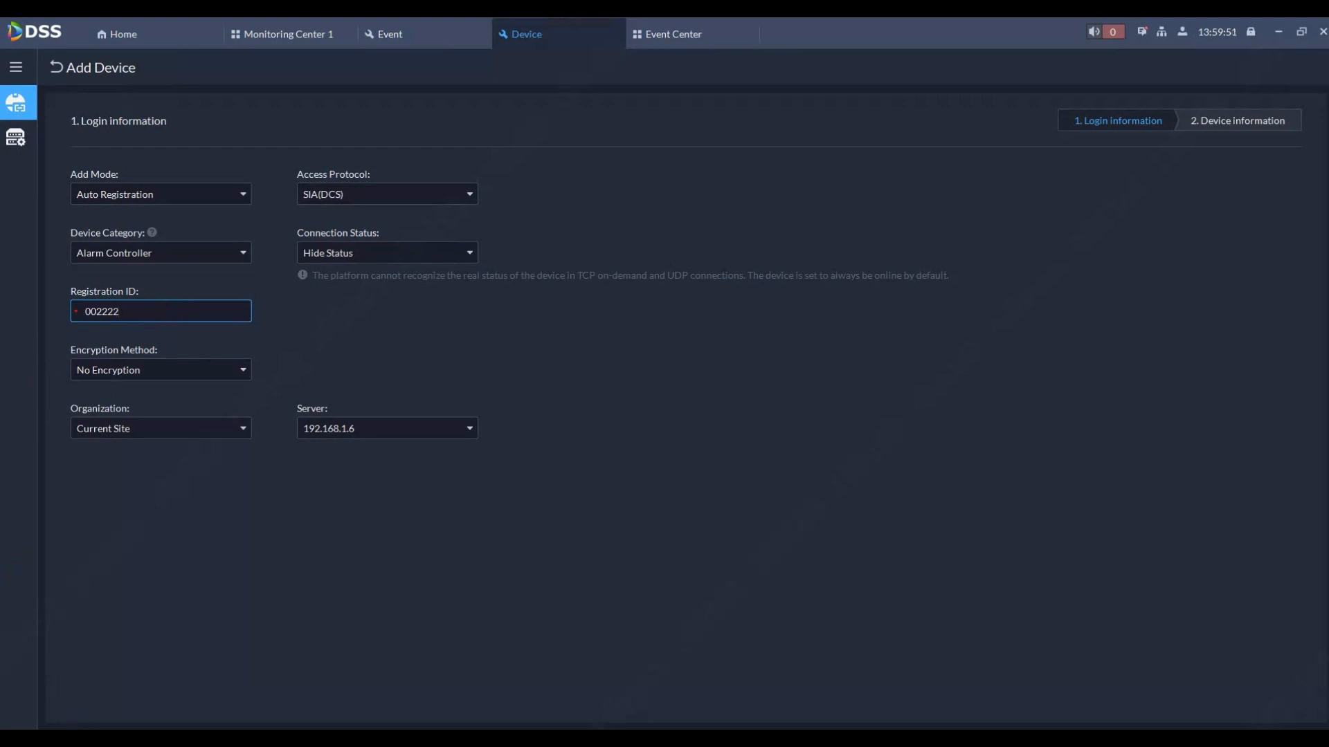
pyautogui.click(97, 733)
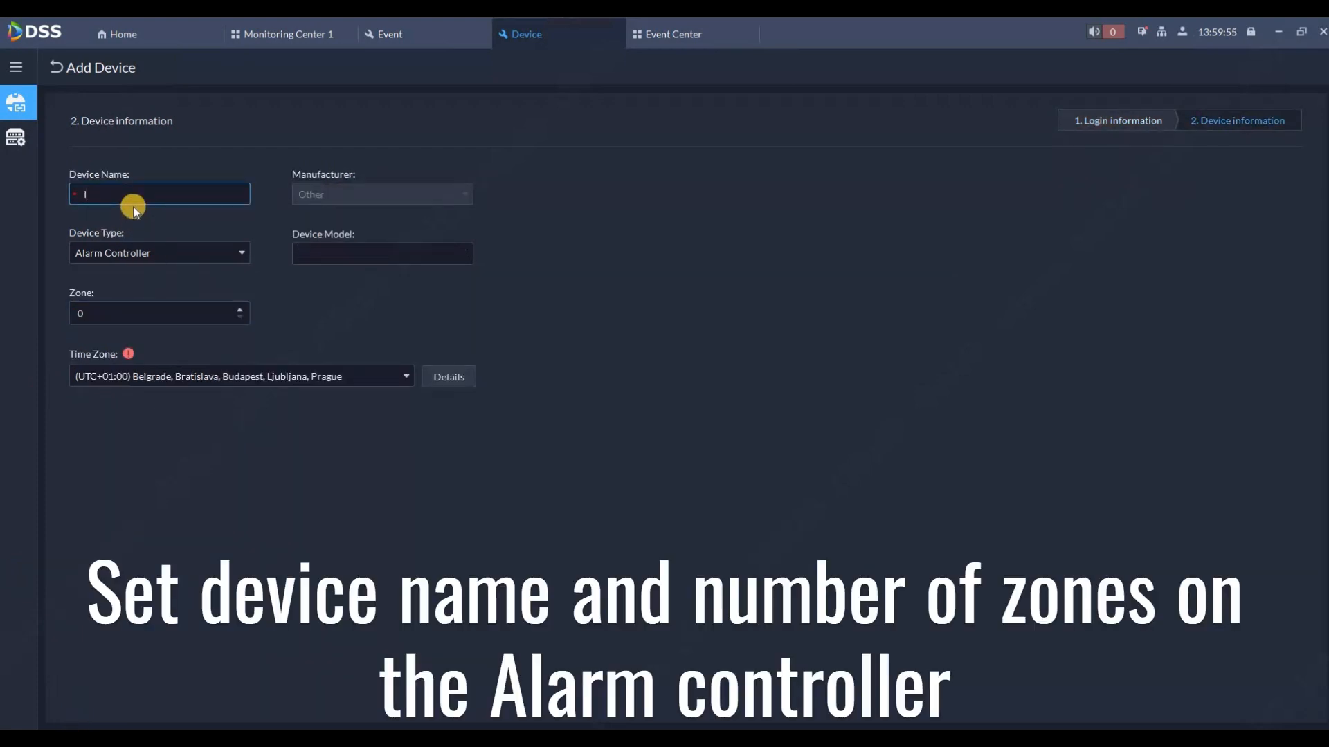
# - Name the alarm controller Inim, set its zones to 8, and save the device
pyautogui.write('Inim')
pyautogui.press('Tab')
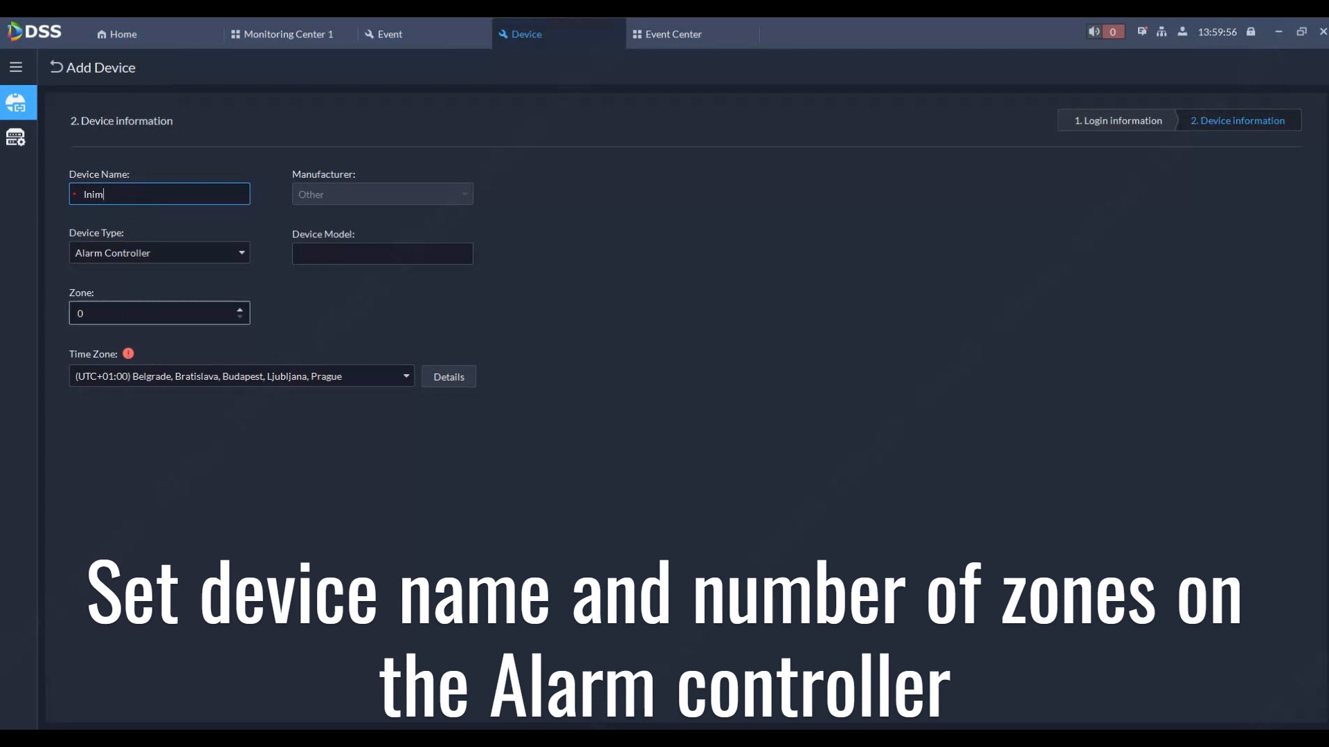
pyautogui.write('8')
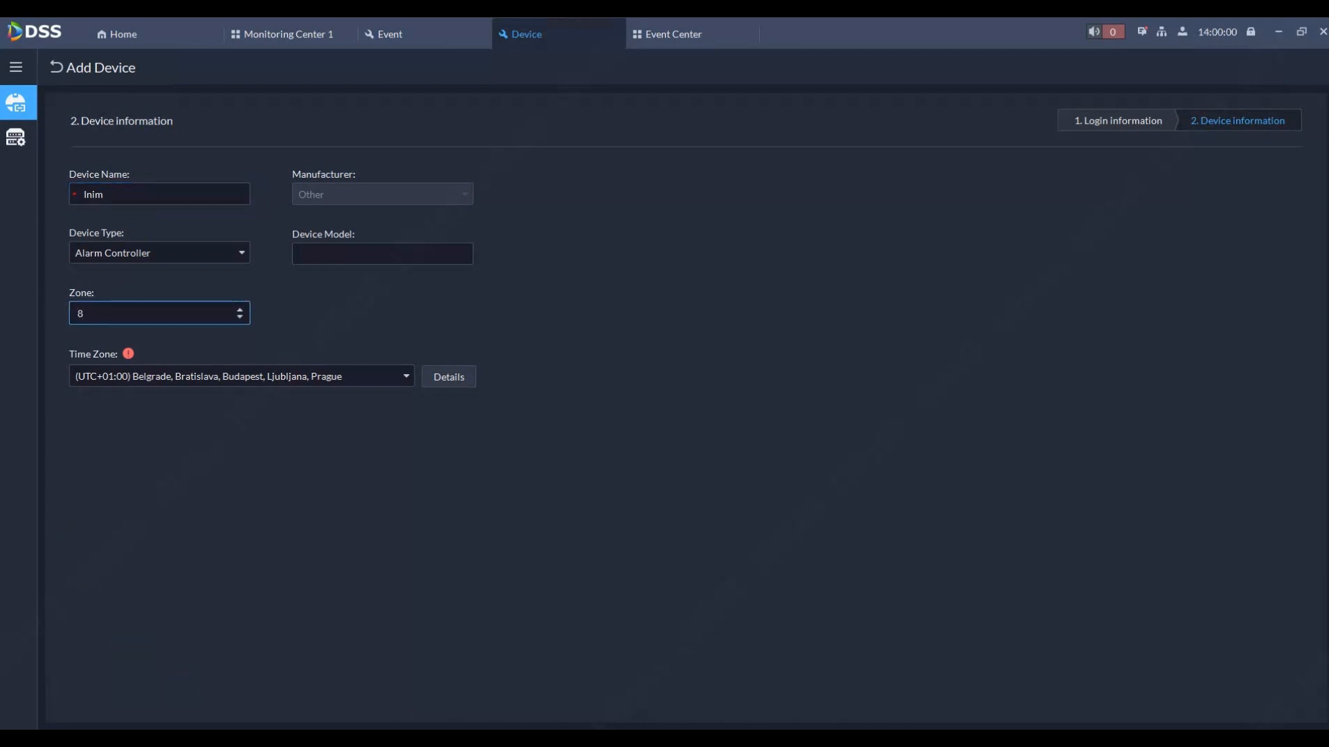
pyautogui.press('Return')
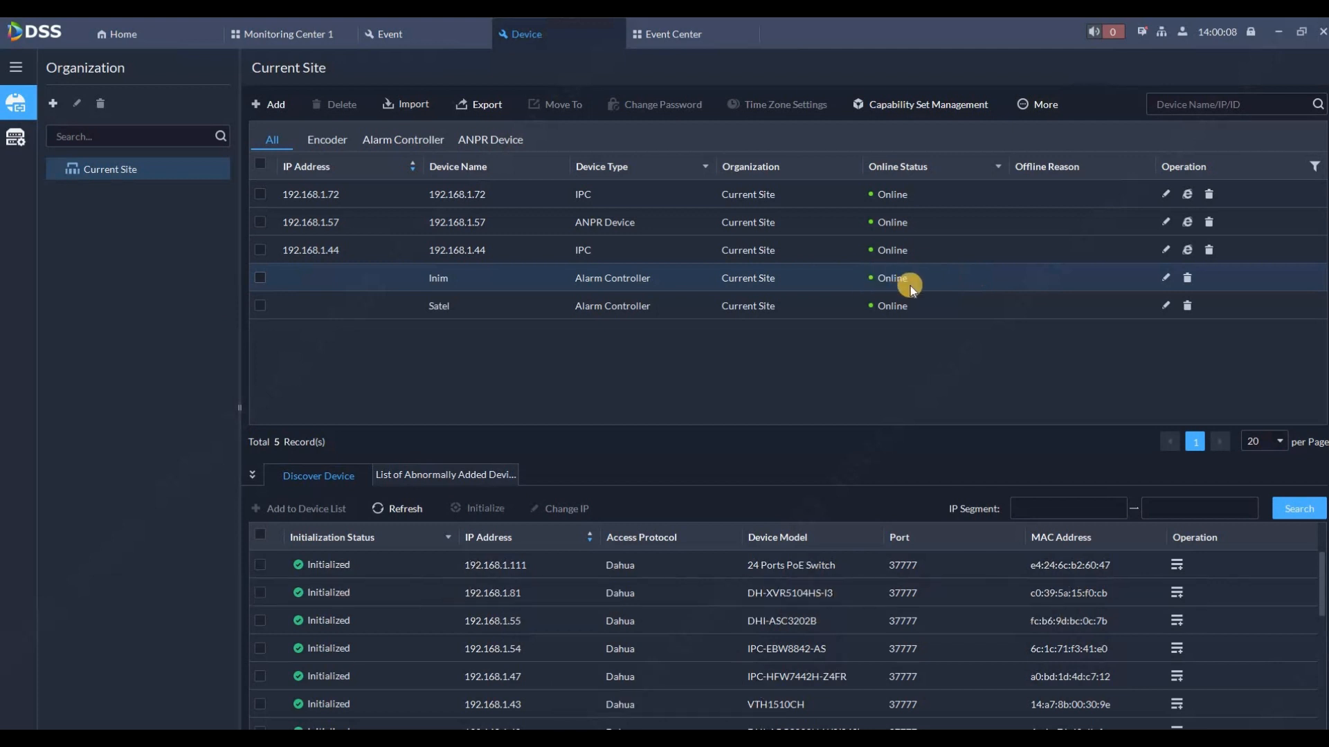
# - In the device configuration, bind video channel Channel8 of 192.168.1.72 to the Inim_1 zone
pyautogui.click(15, 140)
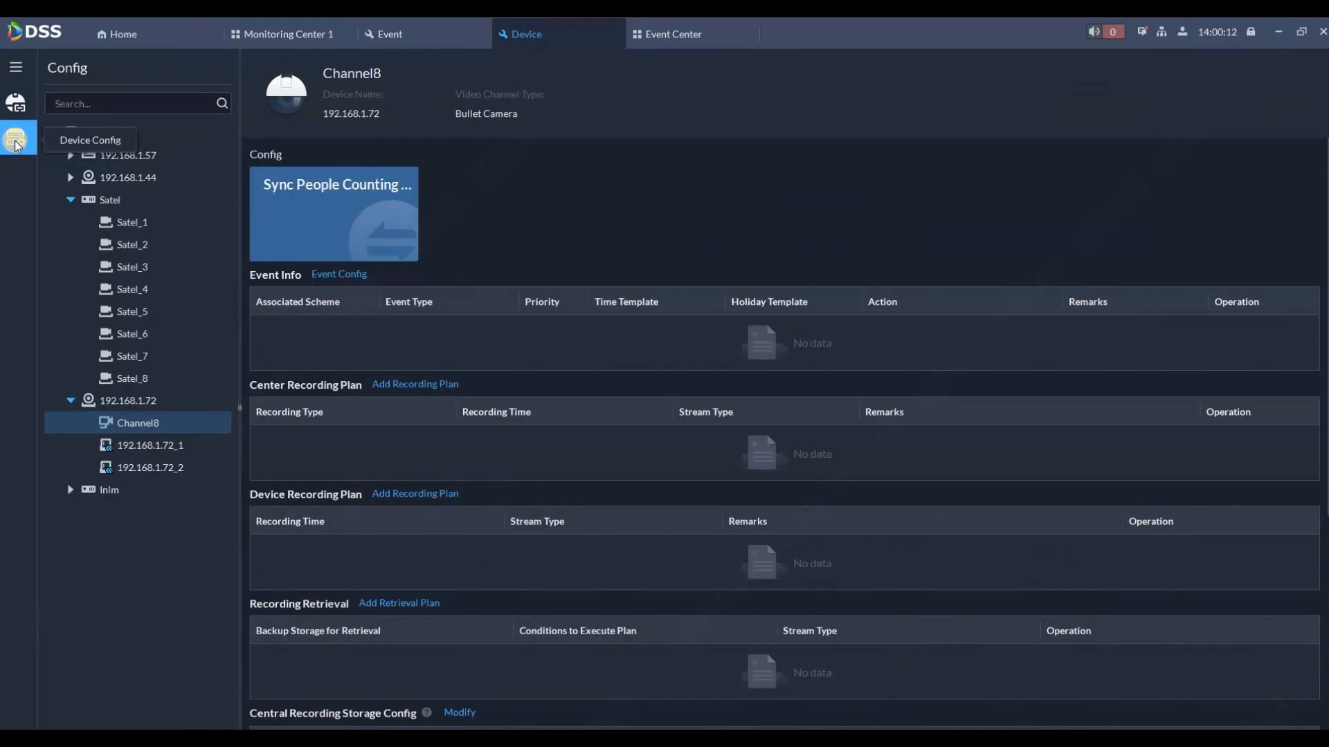
pyautogui.click(70, 200)
pyautogui.click(69, 312)
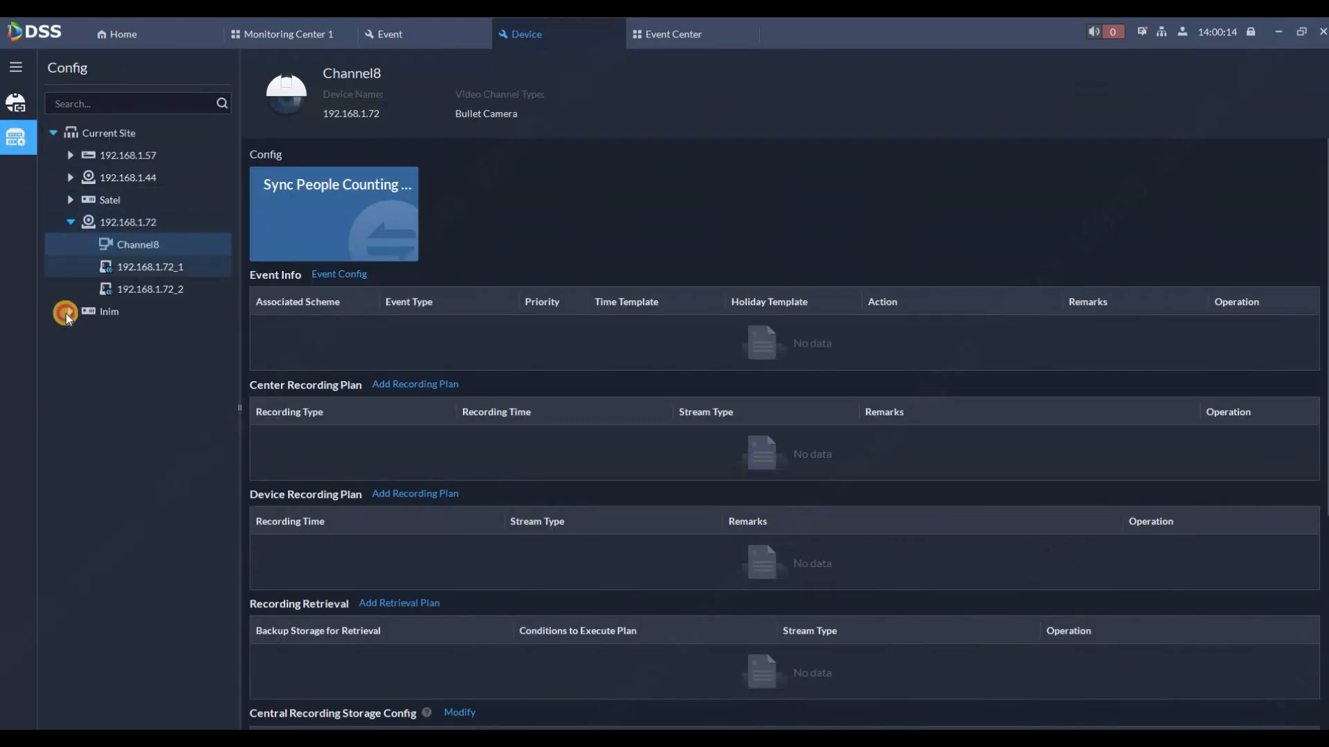
pyautogui.click(107, 335)
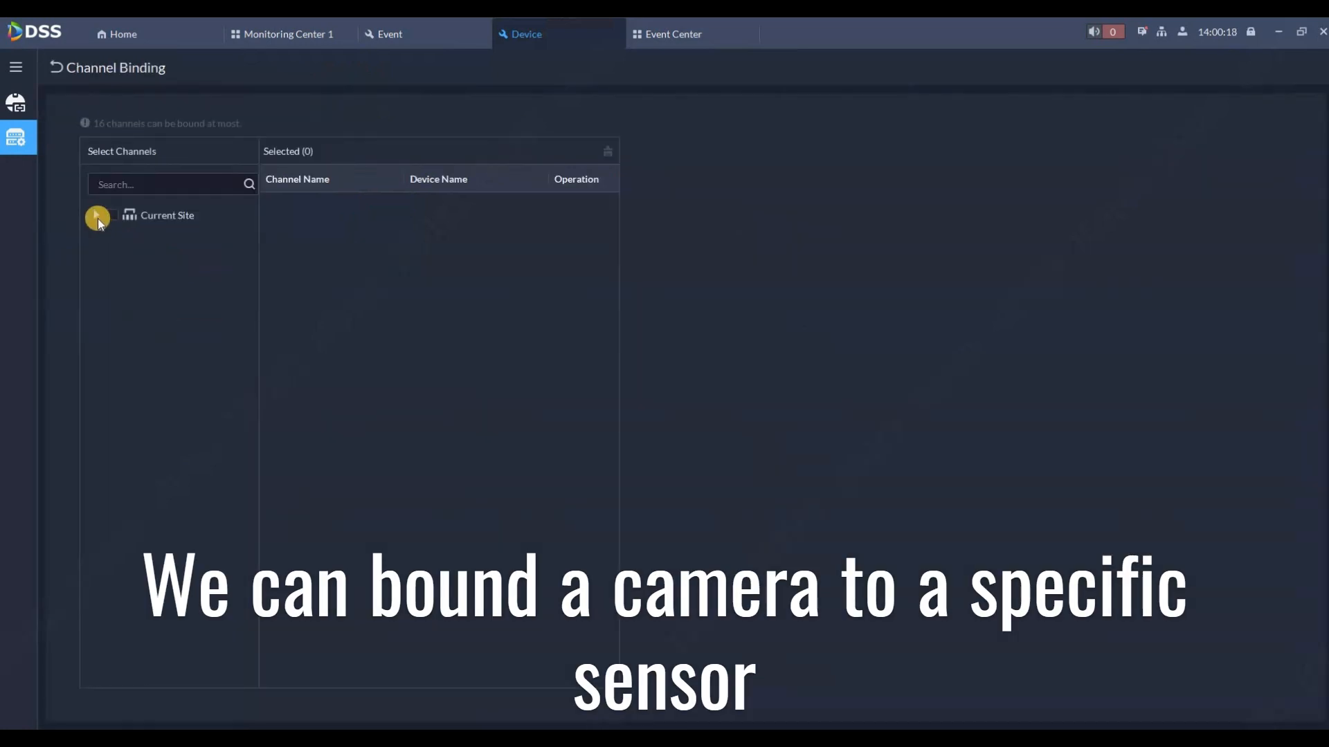
pyautogui.click(98, 217)
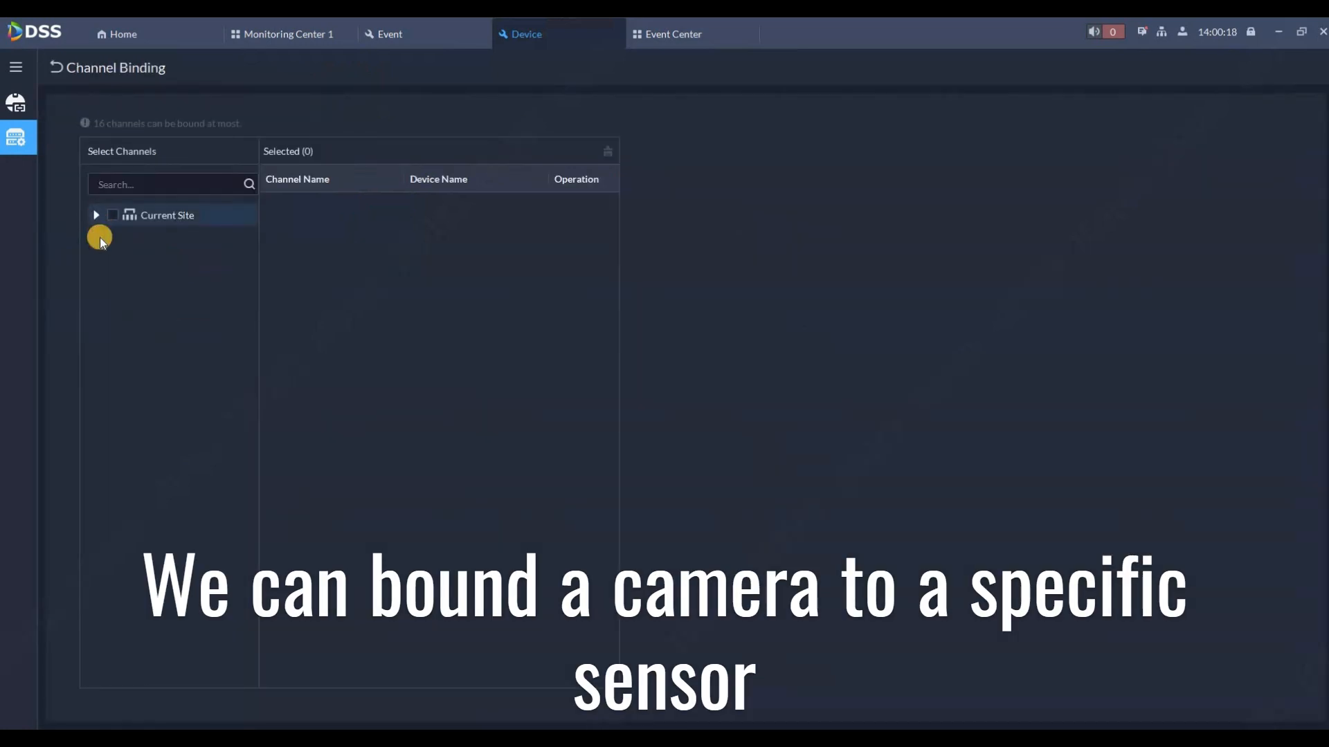
pyautogui.click(128, 283)
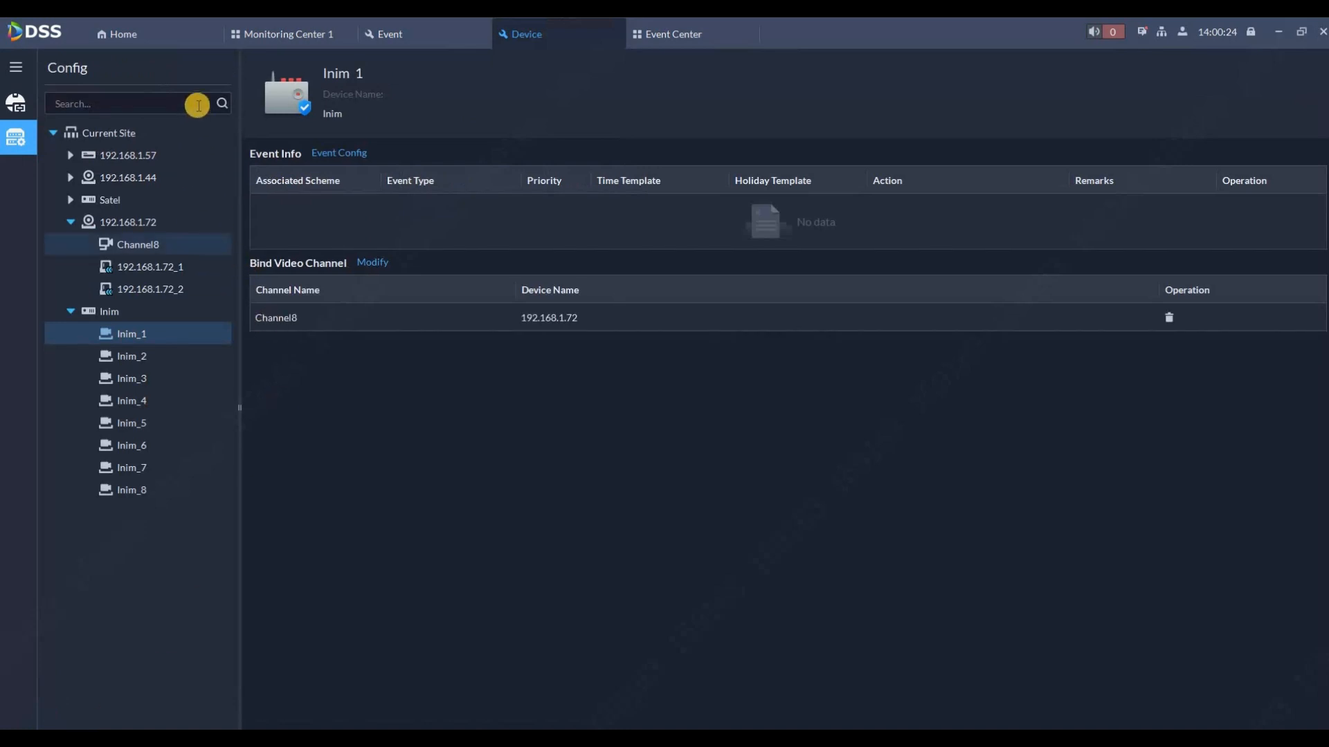
# - Create an event for the Inim_1 zone with Theft Alarm as its source and the scheme name "inim zone 1"
pyautogui.click(358, 153)
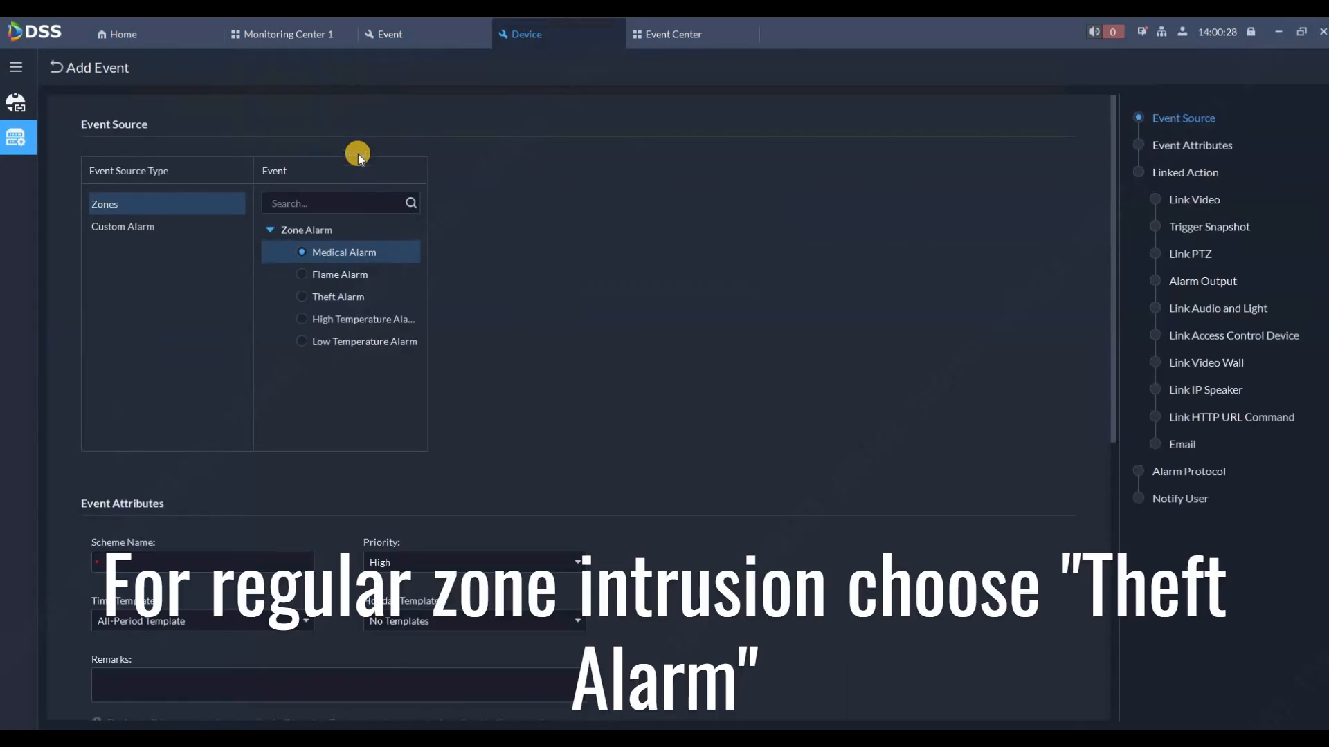
pyautogui.click(309, 298)
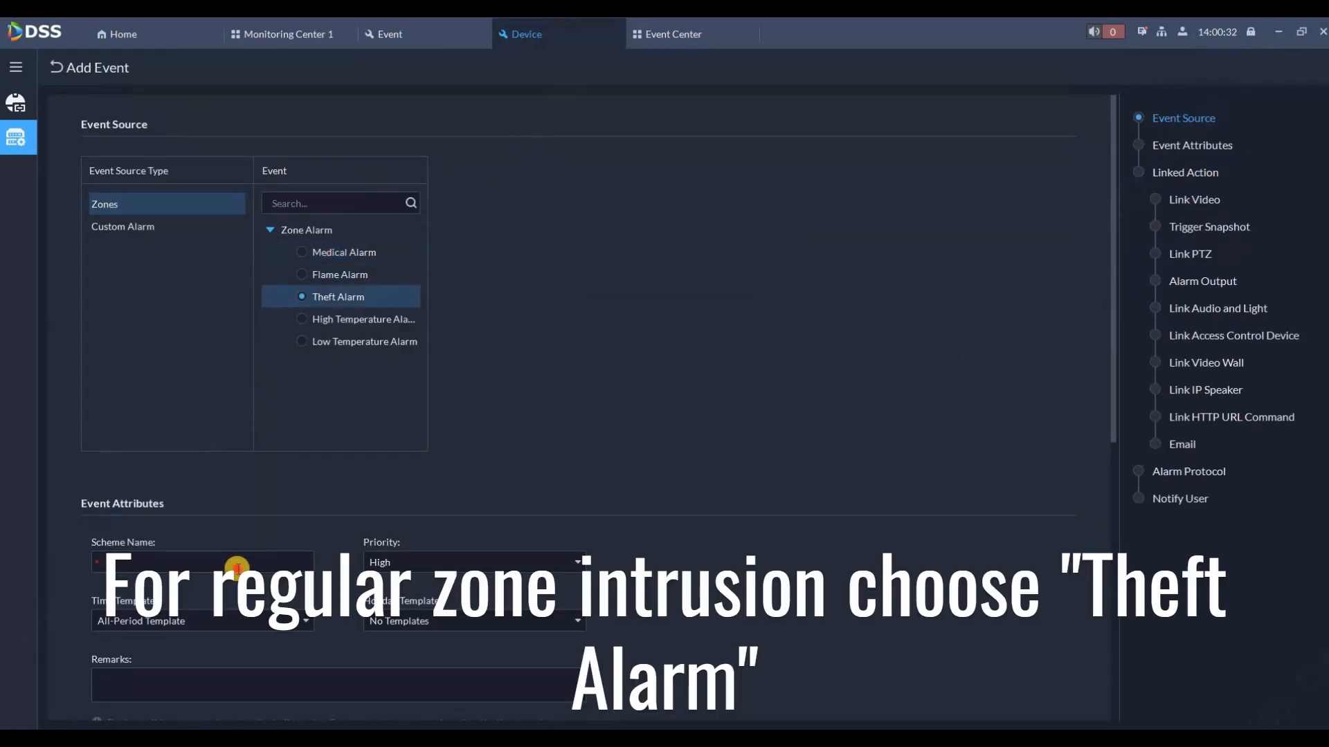
pyautogui.click(236, 569)
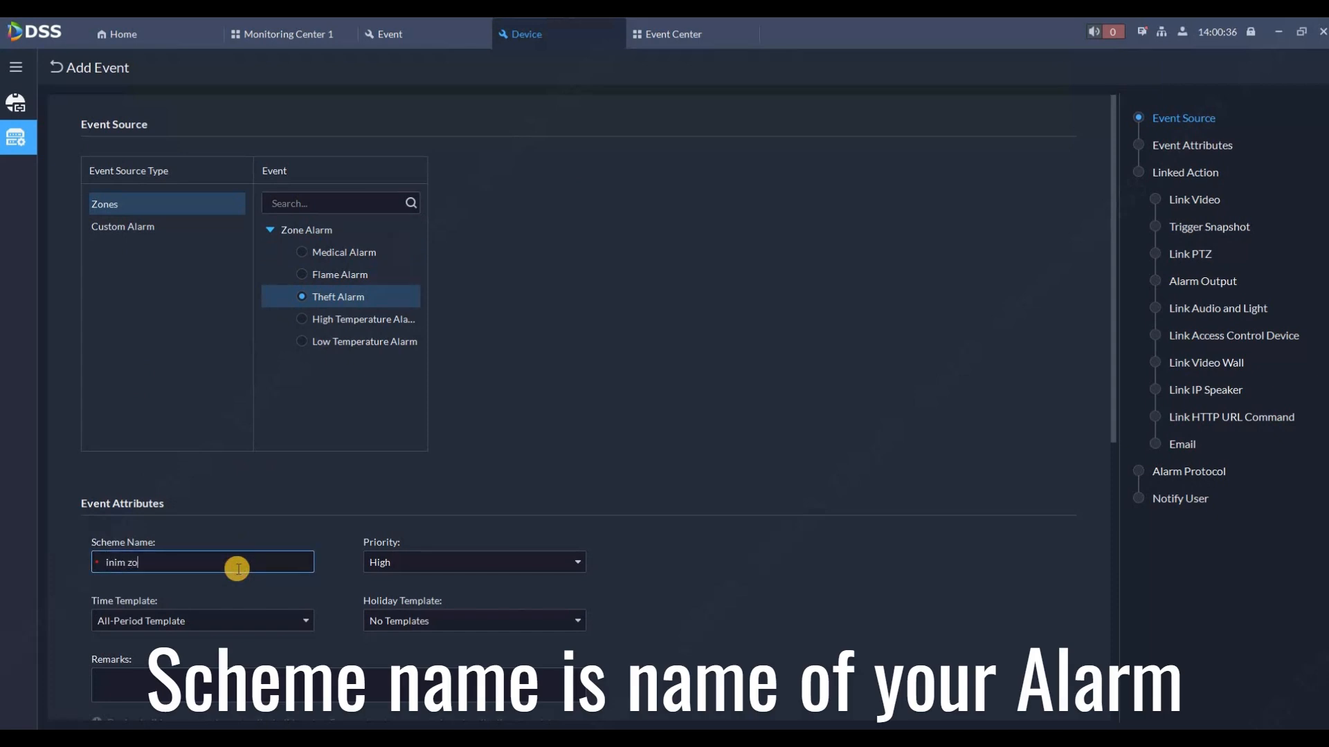
pyautogui.write('inim zone 1')
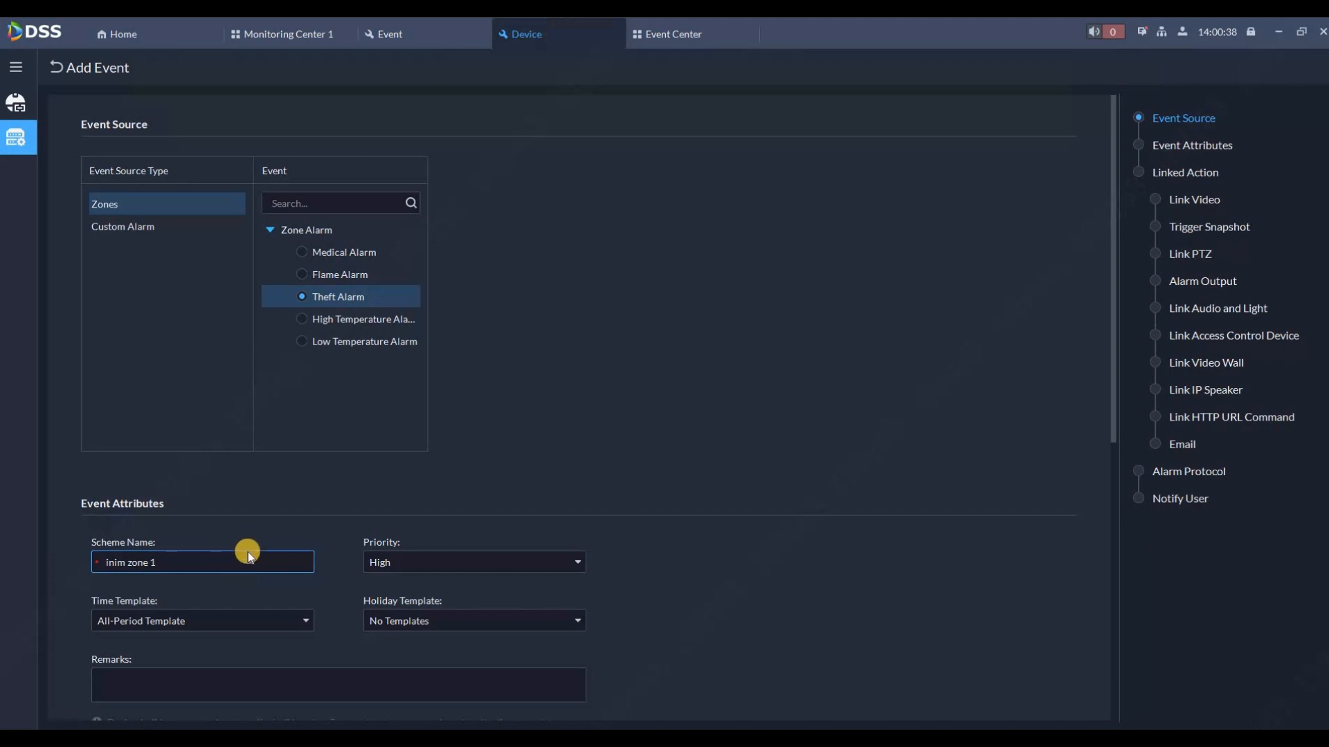
# - Enable linked video from the bound camera, with live view displayed on the client when the alarm triggers and event recording on
pyautogui.scroll(-2, 235, 562)
pyautogui.scroll(-2, 233, 541)
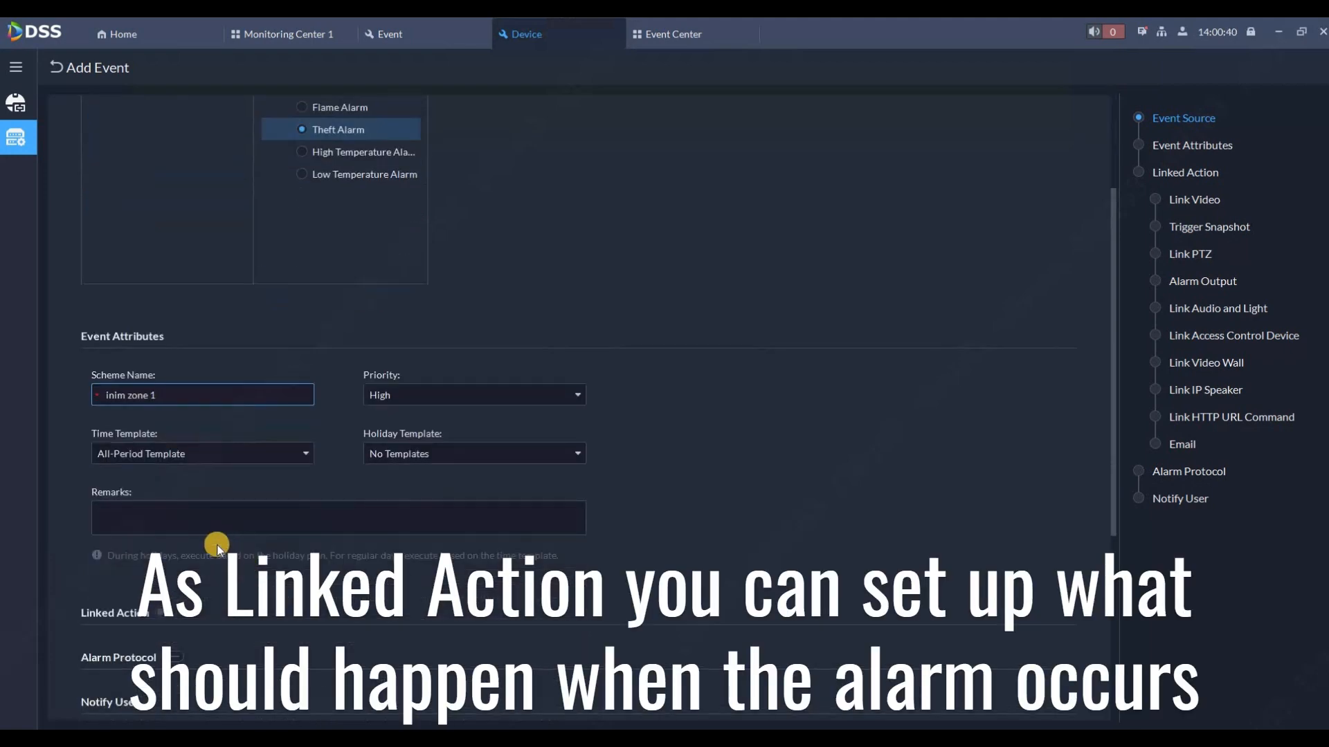
pyautogui.click(167, 529)
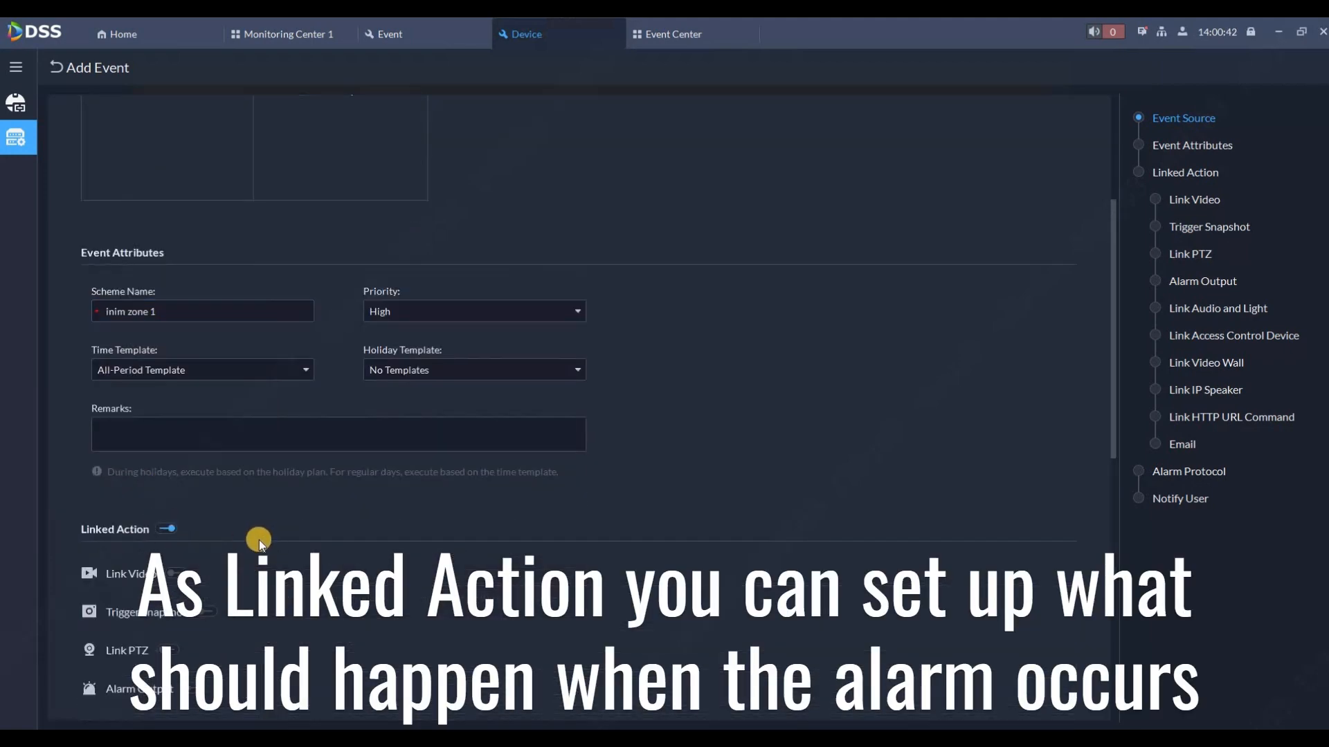
pyautogui.scroll(-1, 235, 526)
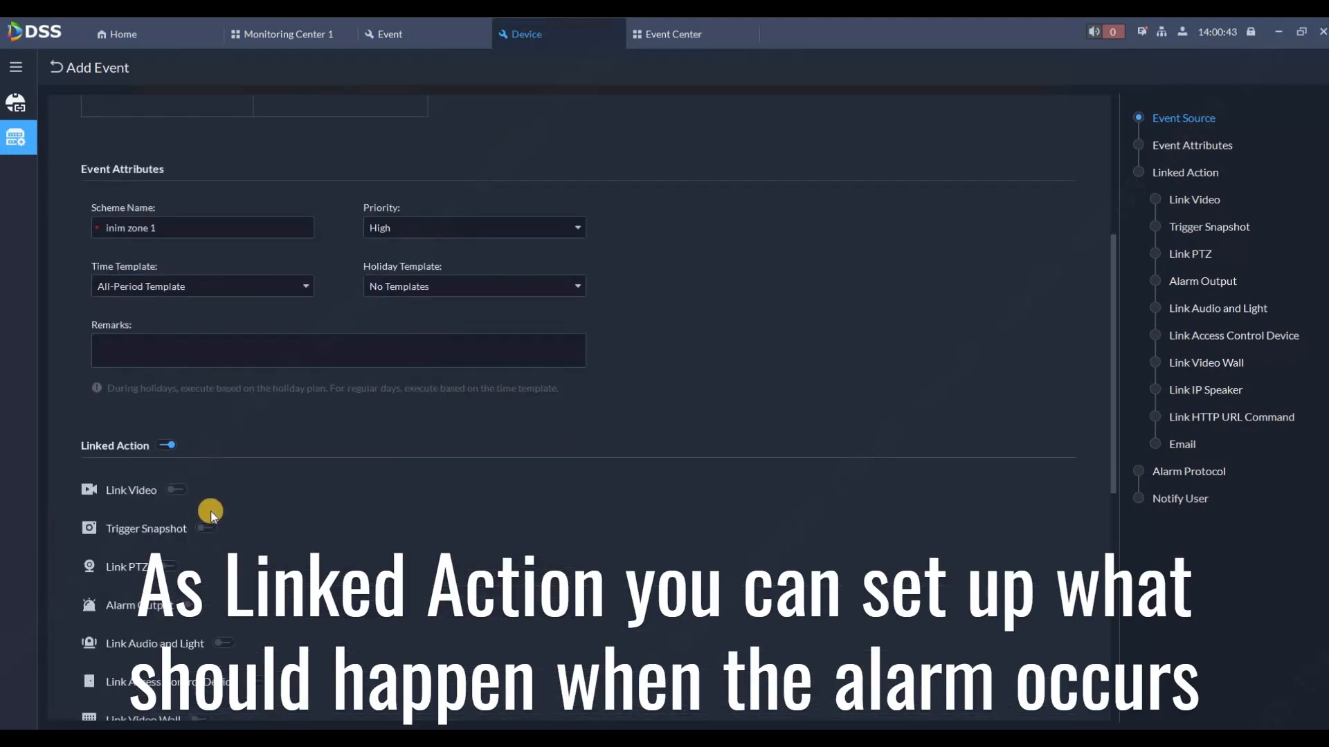
pyautogui.click(178, 490)
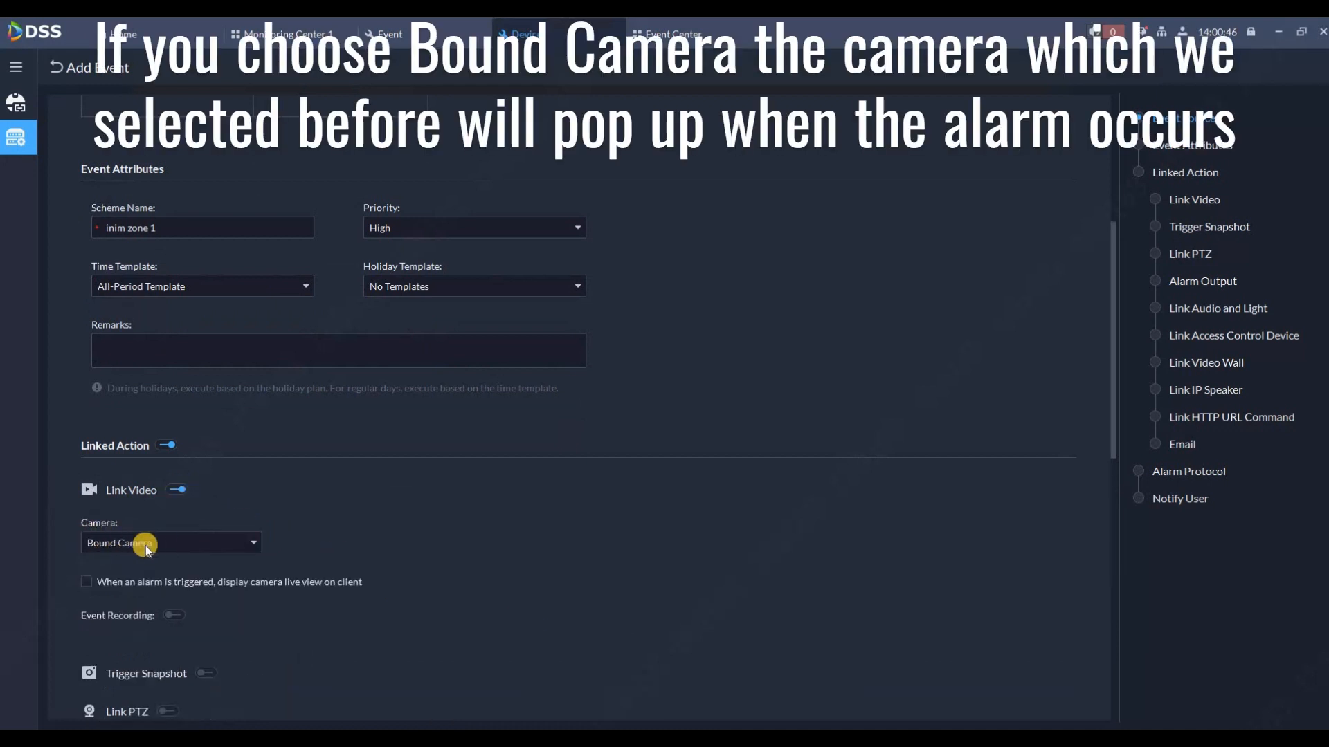
pyautogui.click(86, 583)
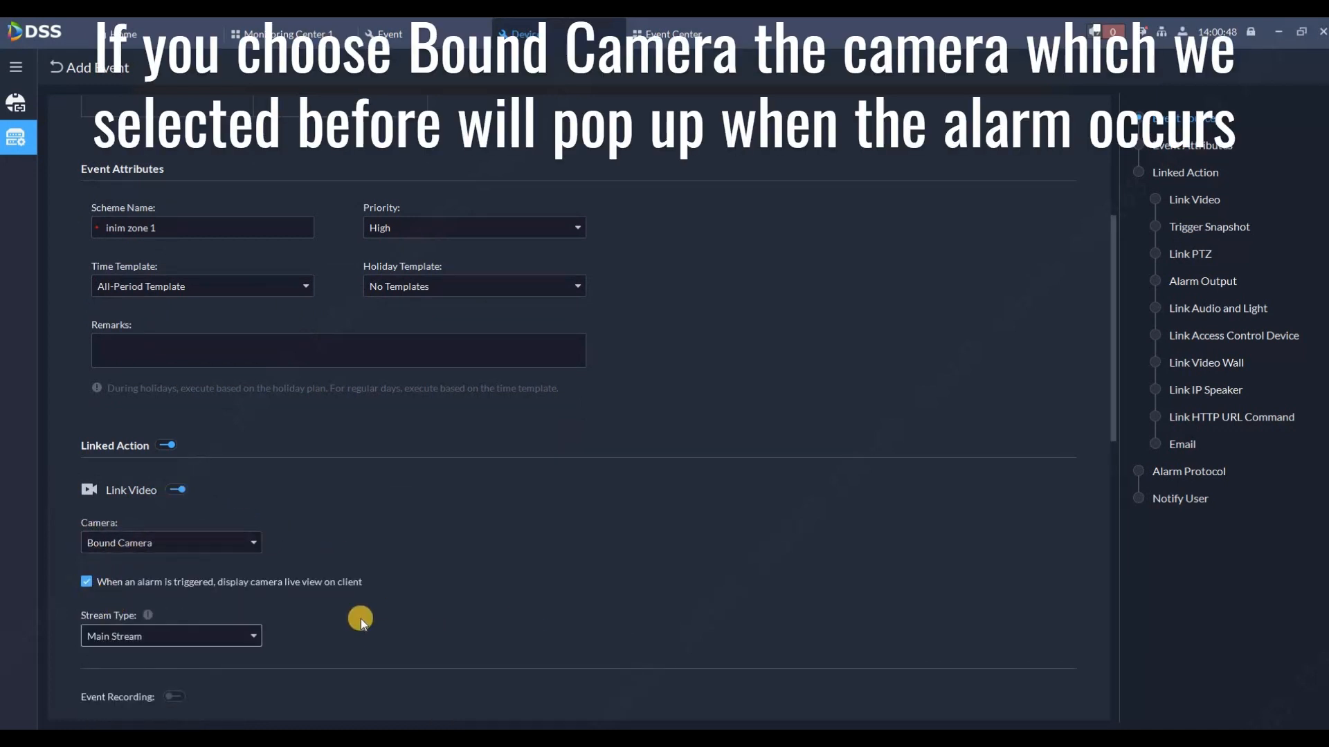
pyautogui.scroll(-2, 174, 581)
pyautogui.click(174, 575)
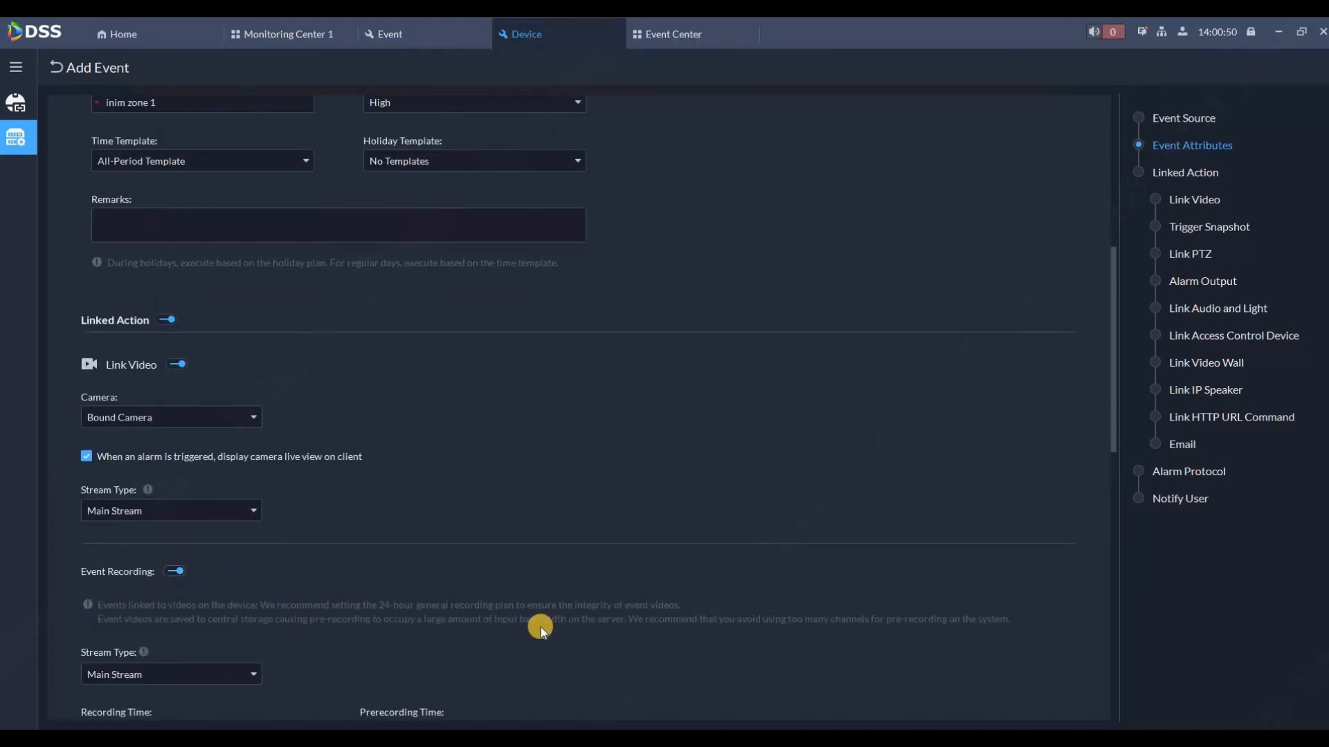
# - Enable Trigger Snapshot for the event and select Channel8 of 192.168.1.72 as its video channel
pyautogui.scroll(-2, 541, 627)
pyautogui.scroll(-3, 139, 510)
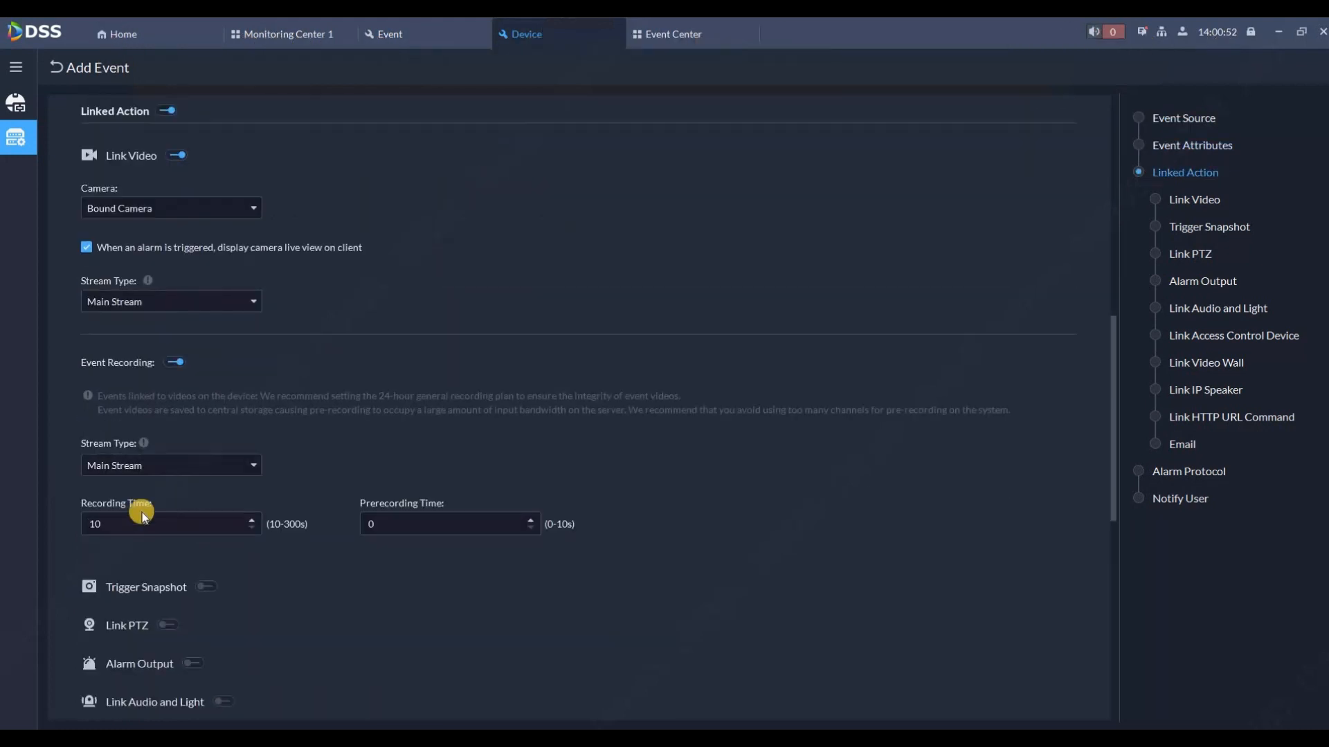
pyautogui.click(199, 503)
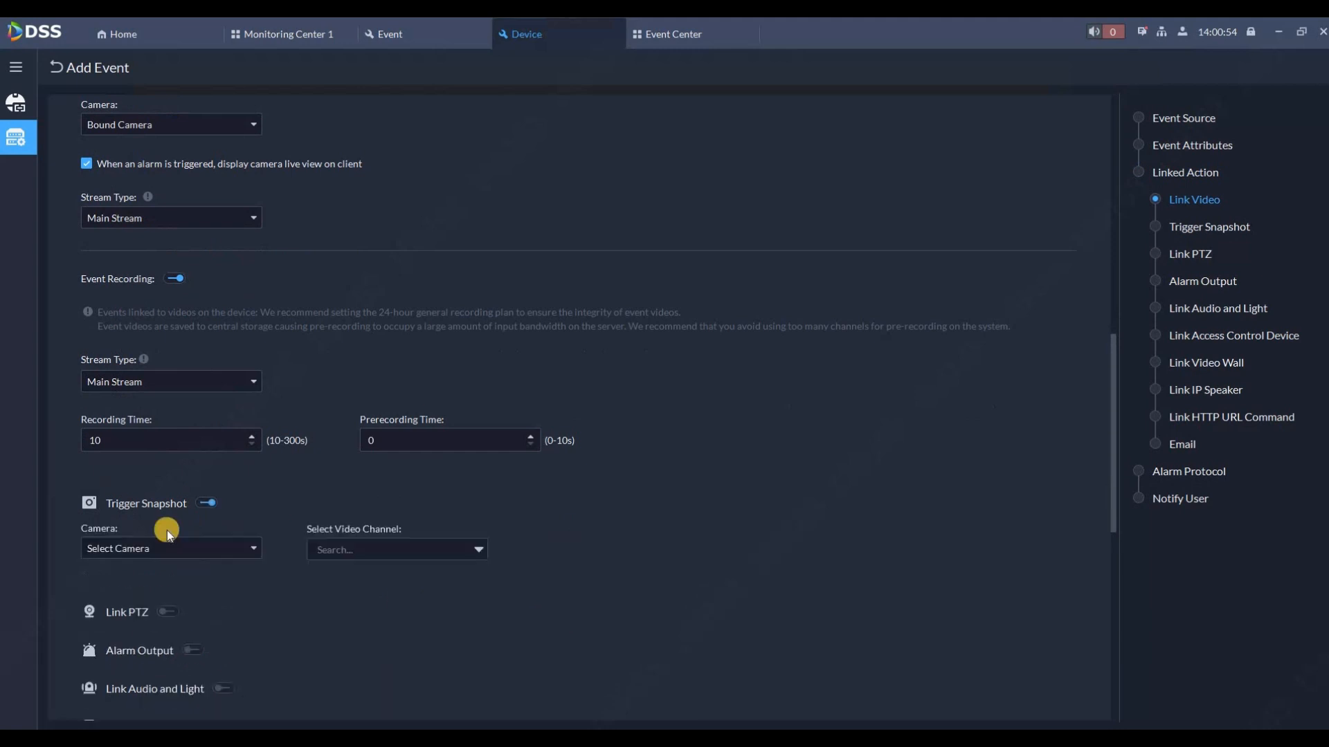
pyautogui.click(139, 558)
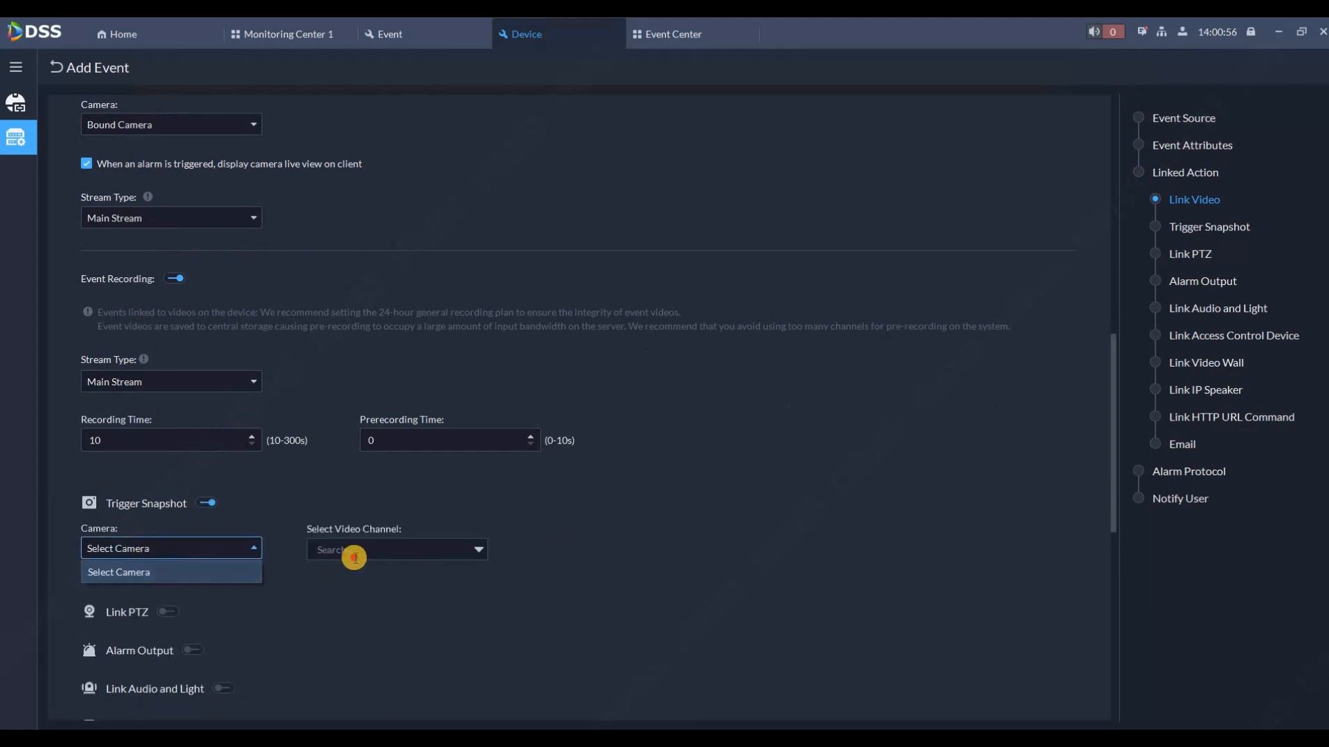
pyautogui.click(364, 550)
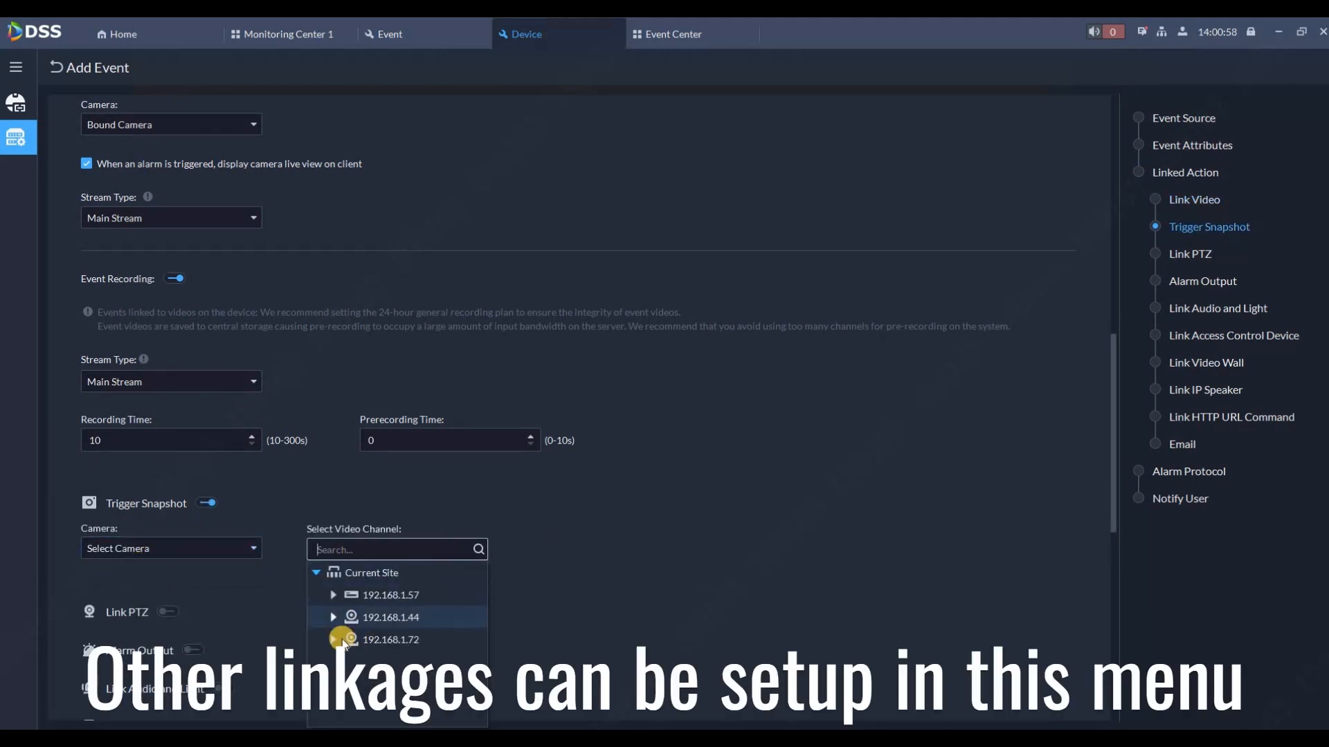
pyautogui.click(333, 640)
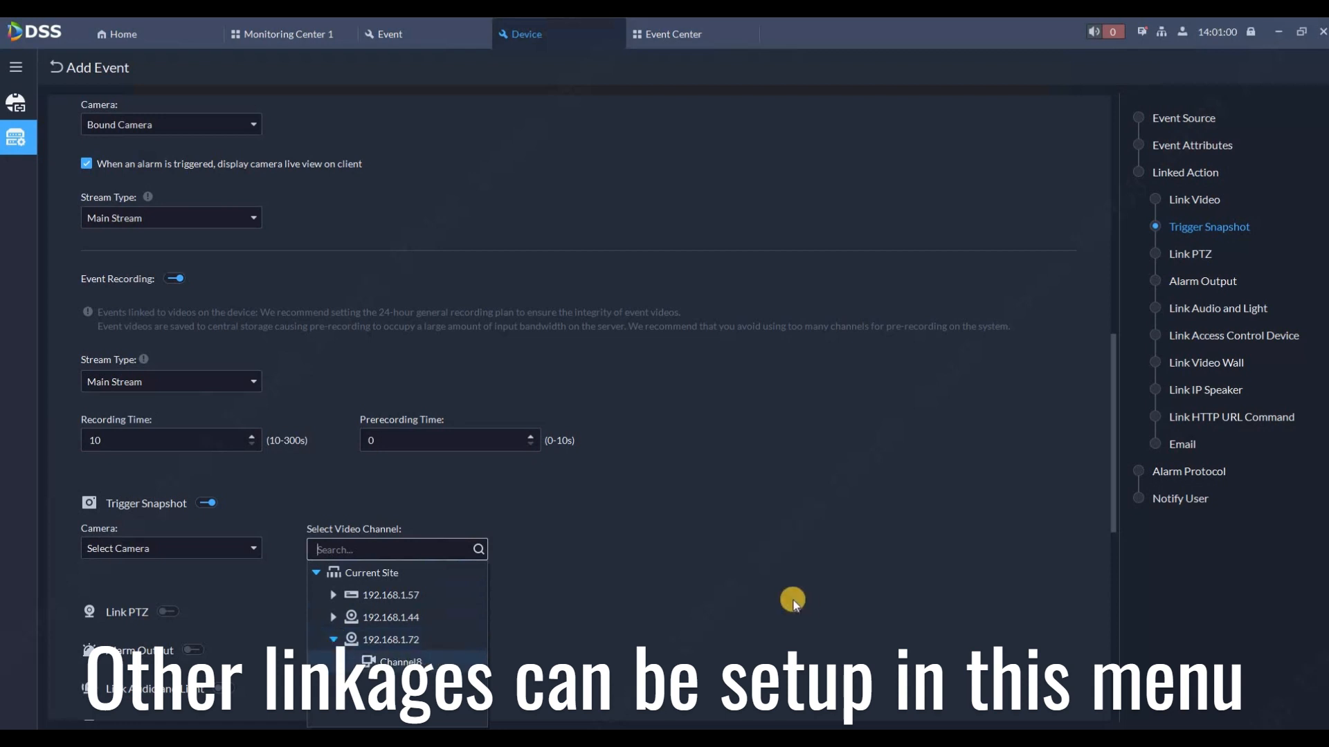
# - Choose the system user under Super Administrator as the alarm recipient and save the event
pyautogui.scroll(-1, 754, 604)
pyautogui.scroll(-3, 740, 600)
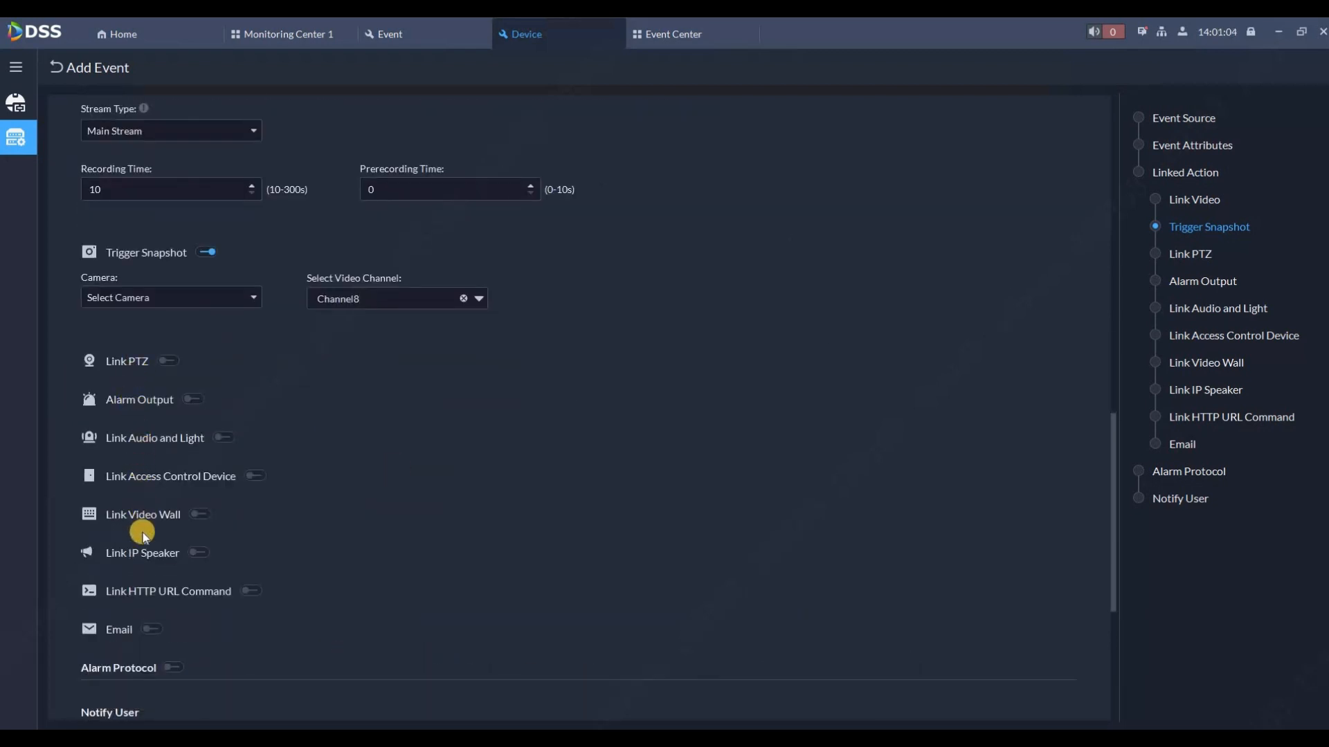
pyautogui.scroll(-5, 184, 629)
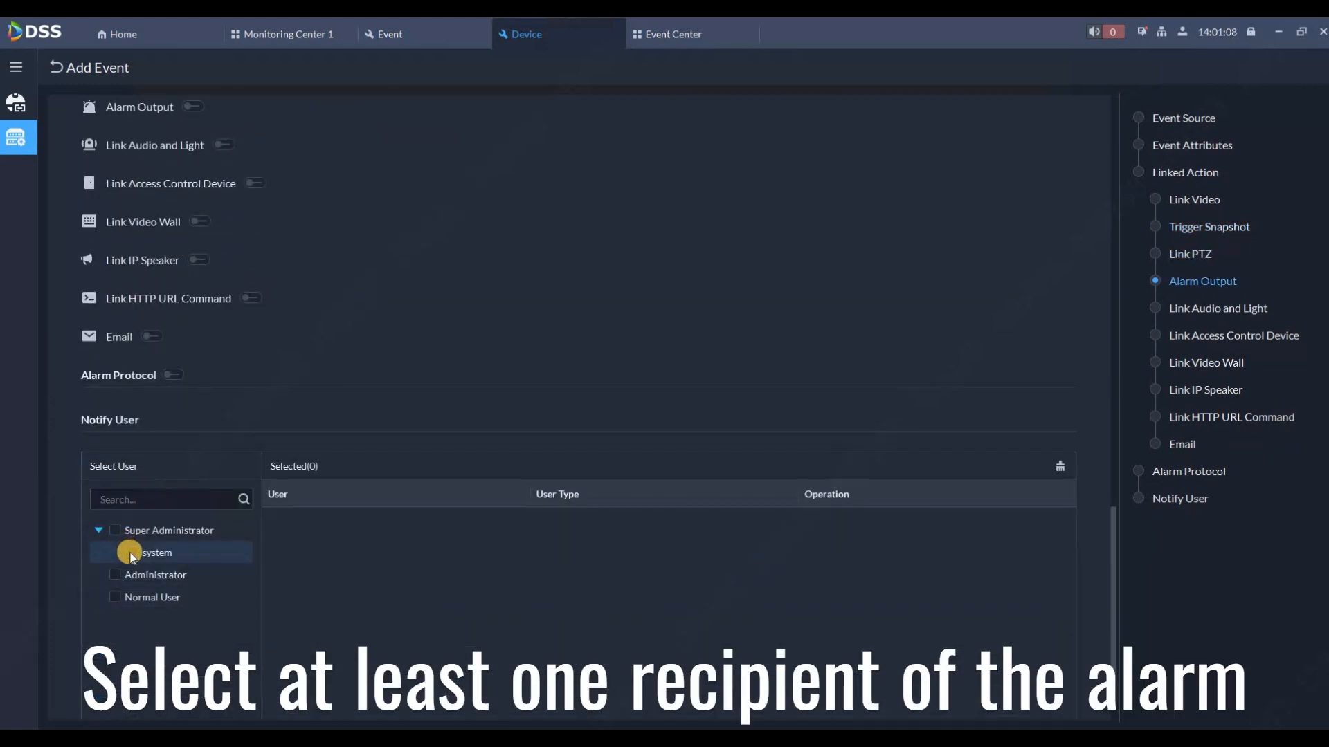
pyautogui.click(131, 554)
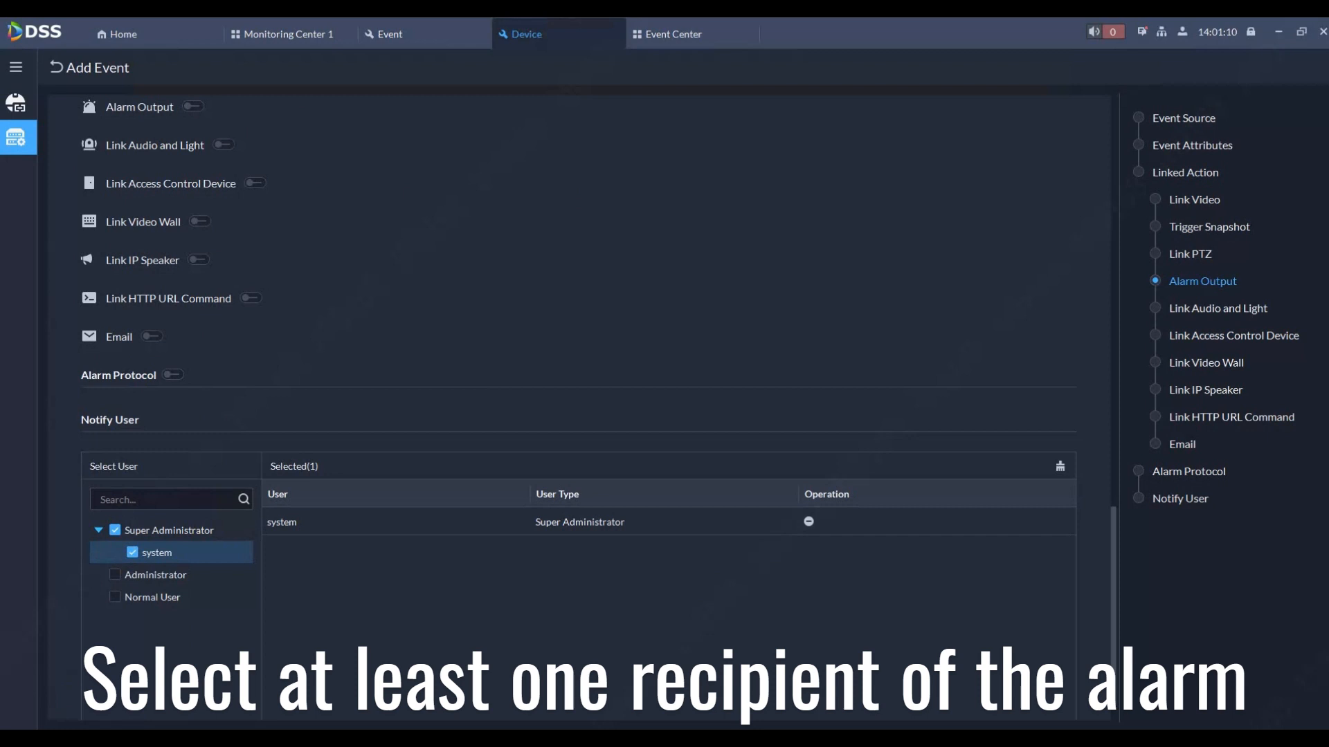
pyautogui.click(95, 709)
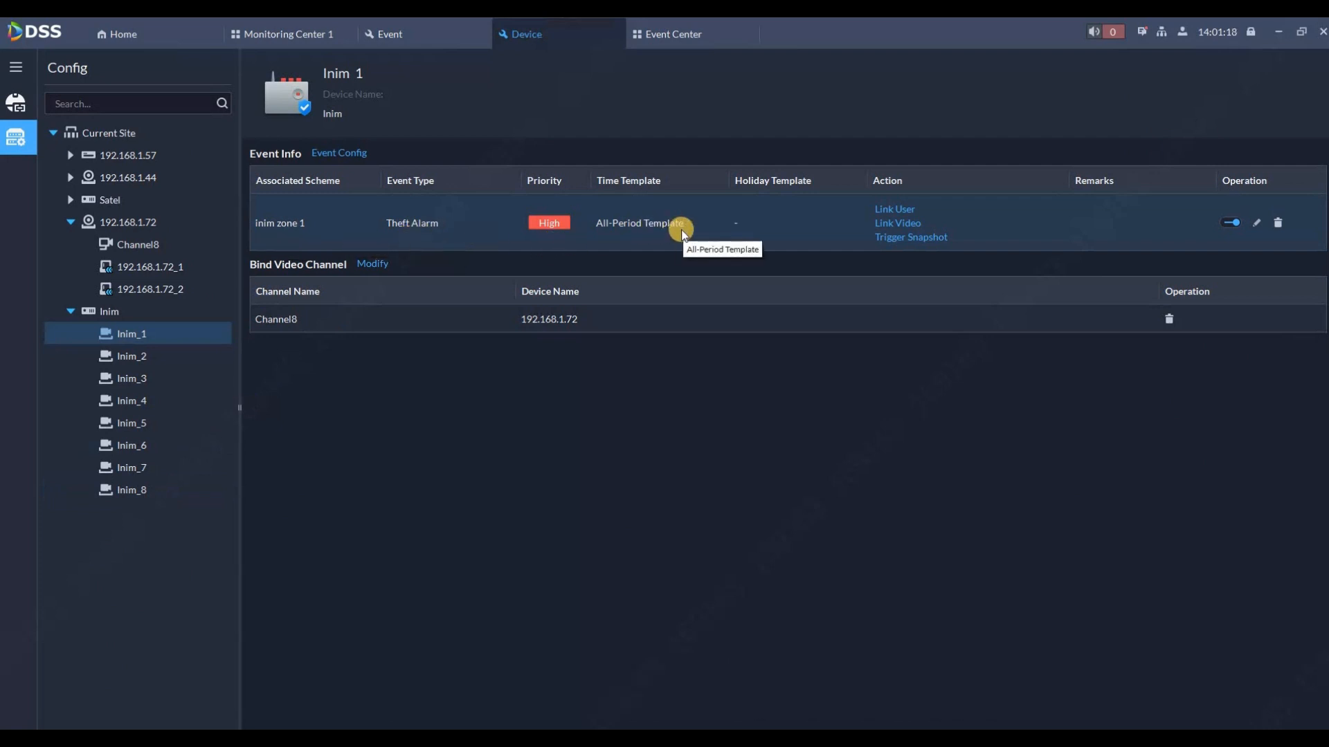
# - From Monitoring Center, open the management view of the Inim_1 theft alarm, view its Channel8 recording enlarged, and close it
pyautogui.click(294, 35)
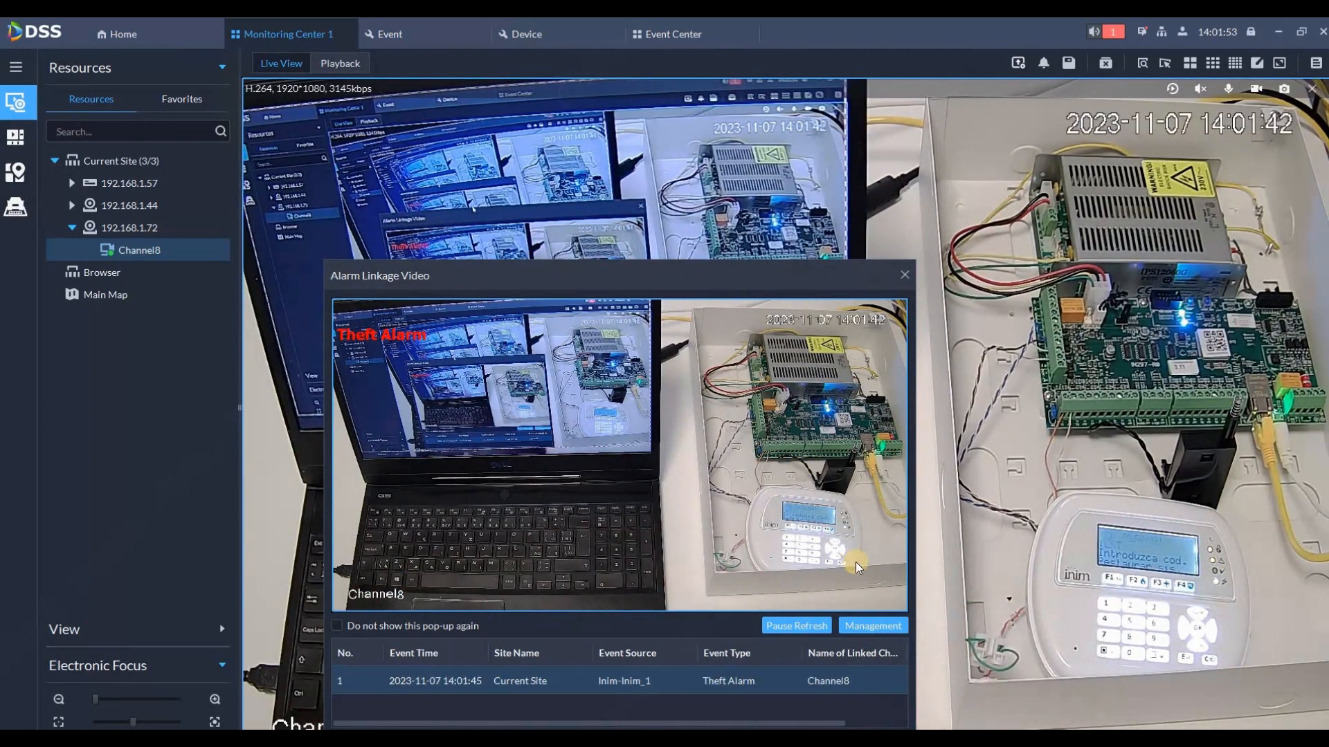
pyautogui.click(873, 632)
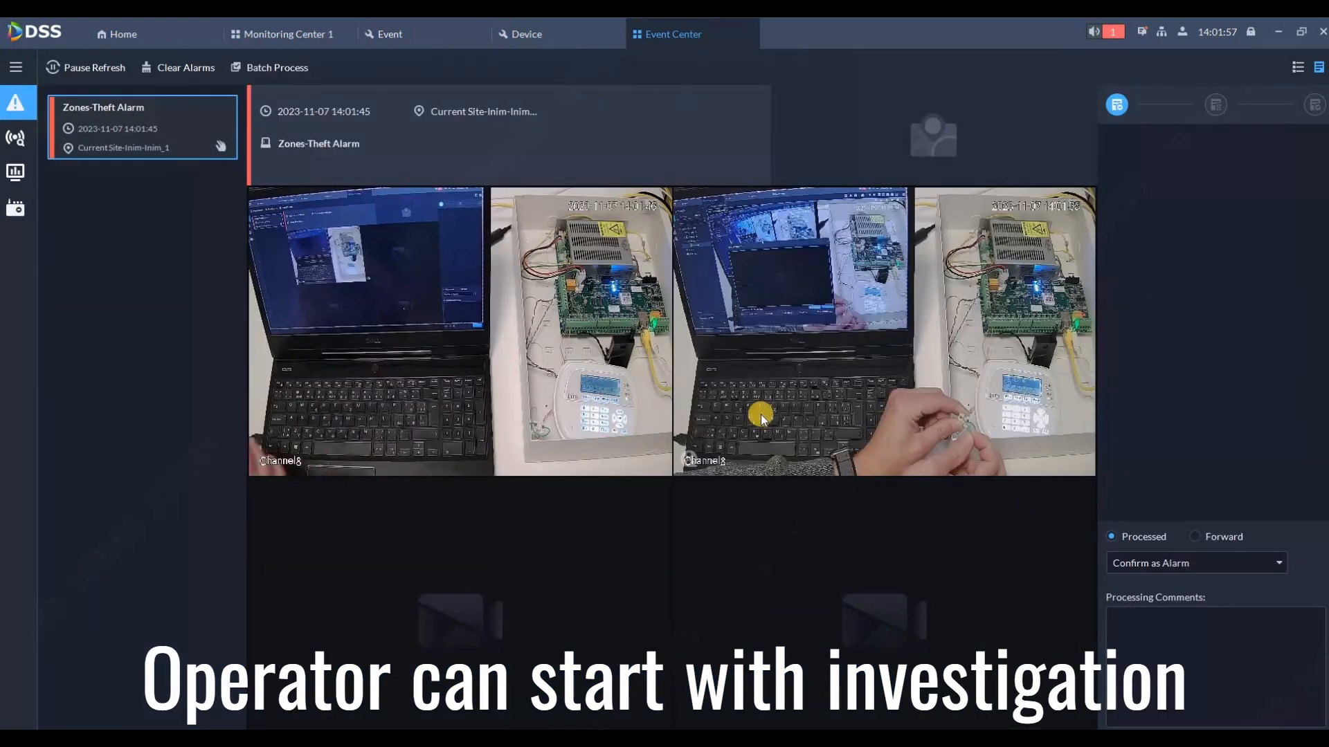
pyautogui.doubleClick(807, 305)
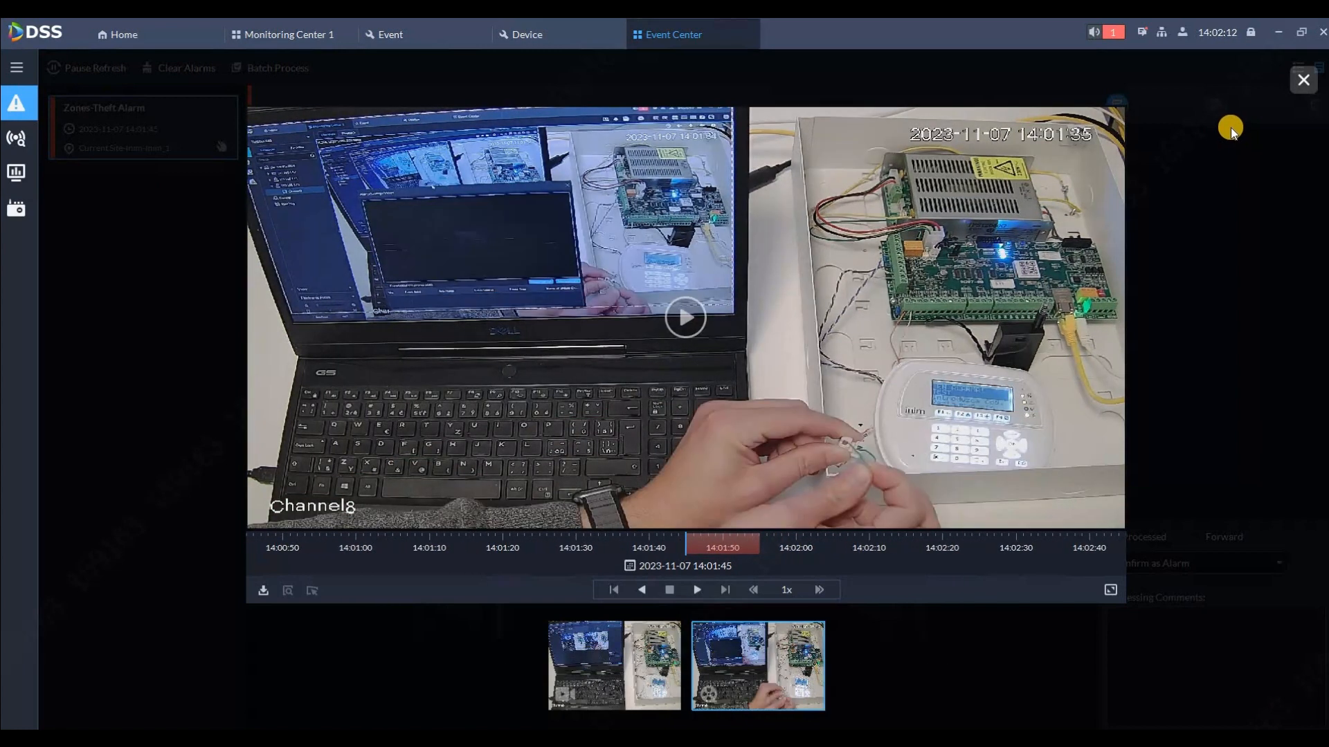
pyautogui.click(1300, 82)
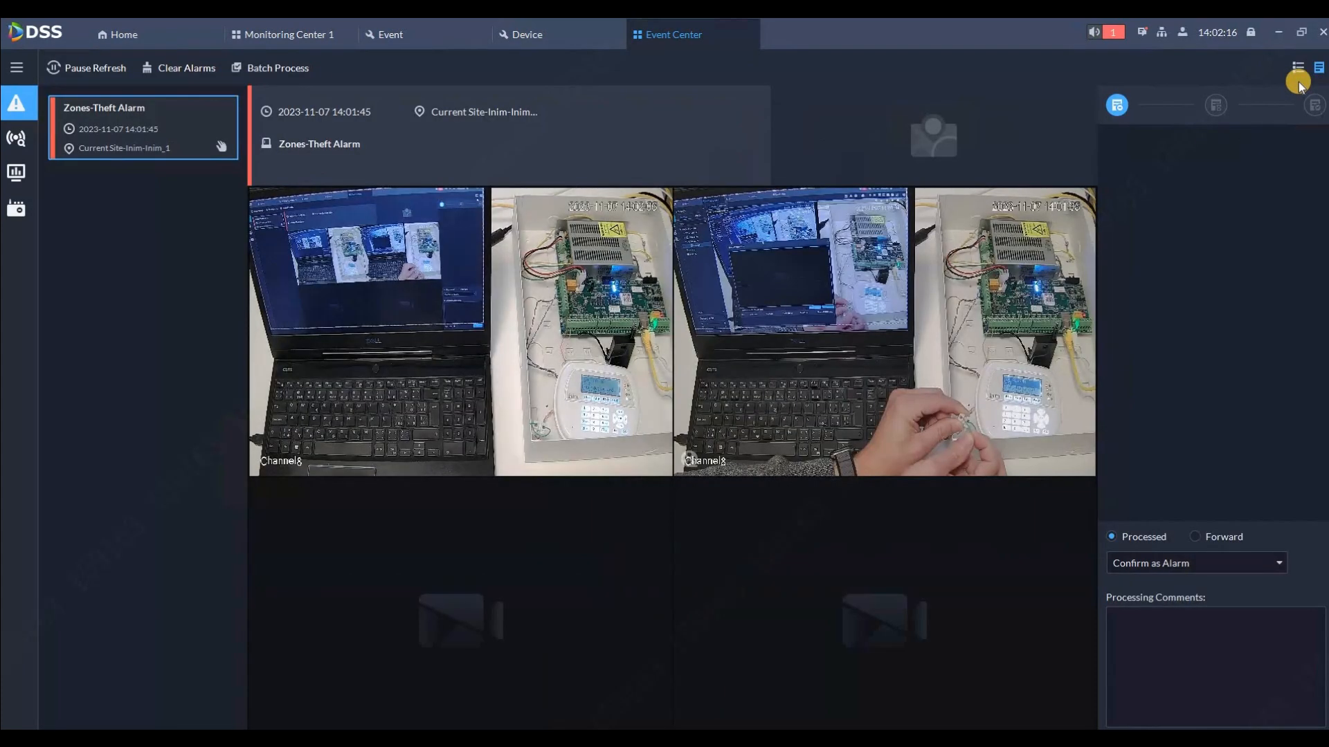